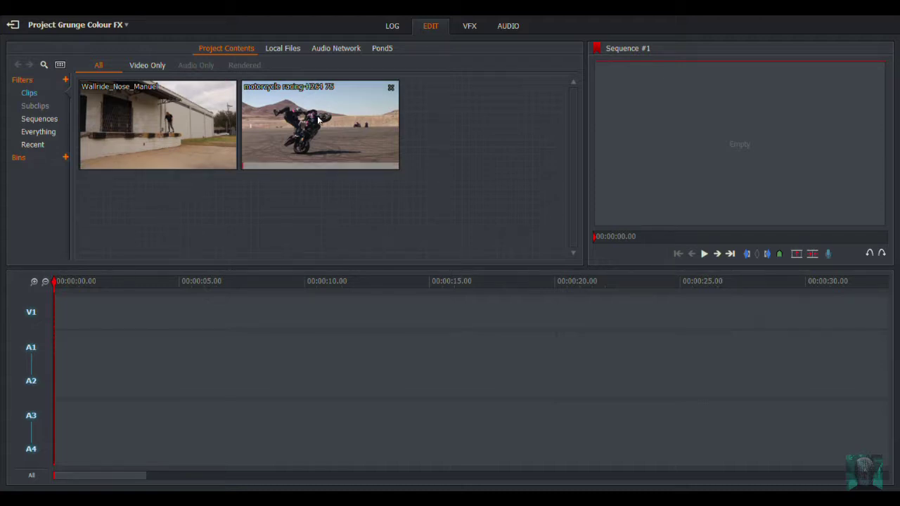
Place the motorcycle racing-H264 75 clip at the start of track V1, preview it, and return the playhead to the start.
drag(317, 107, 56, 315)
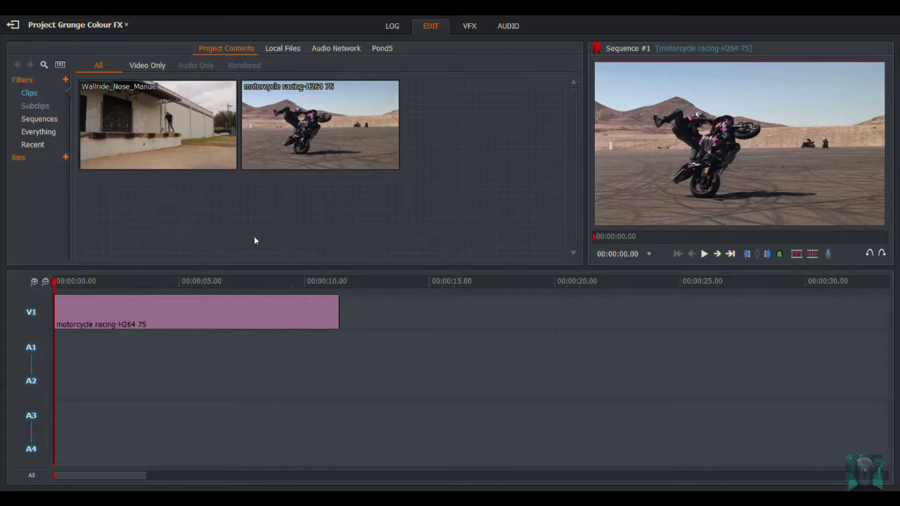
click(705, 256)
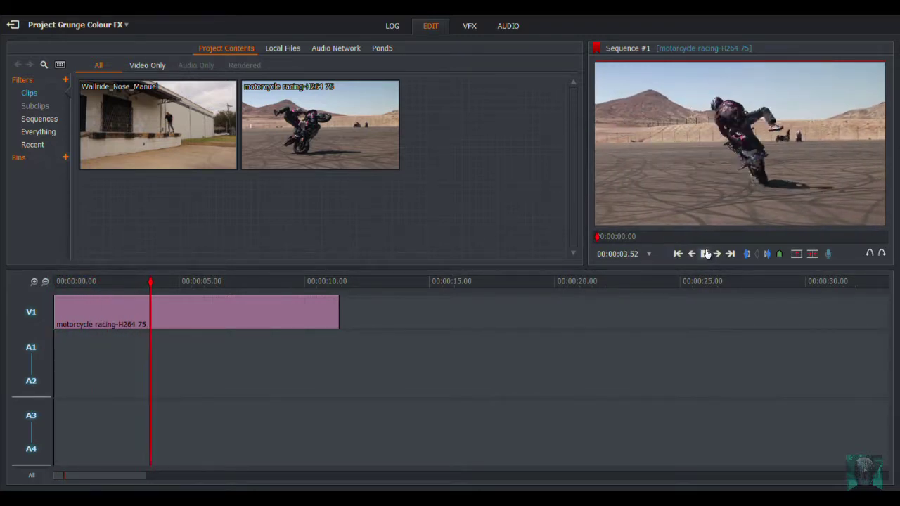
click(705, 254)
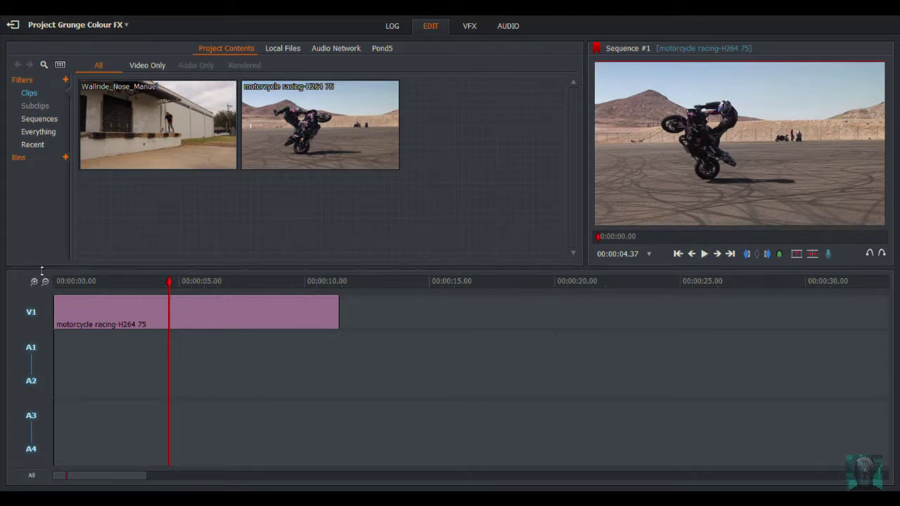
drag(65, 282, 48, 283)
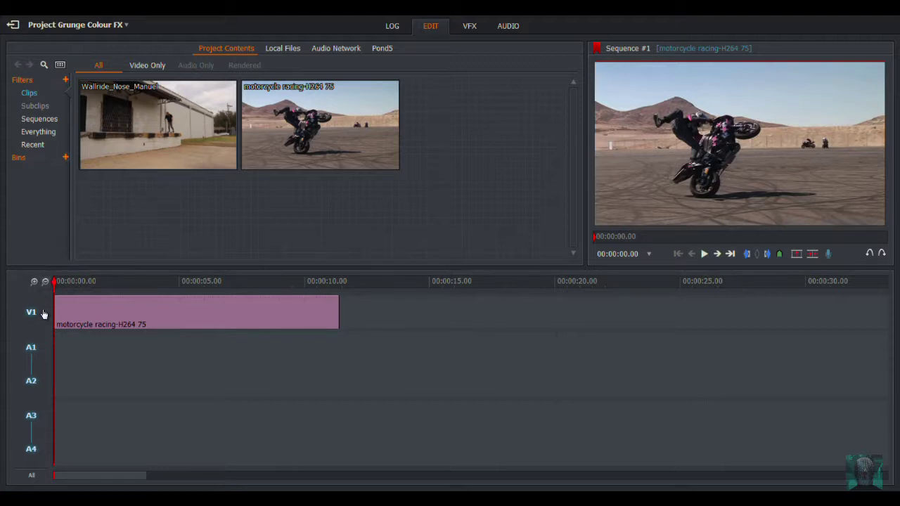
Delete both pairs of audio tracks from the sequence, leaving only the video track V1.
right_click(41, 351)
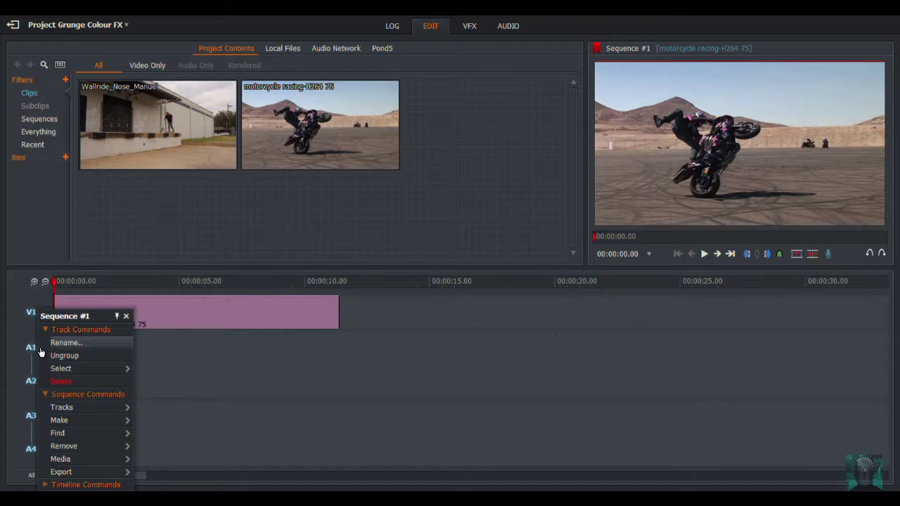
click(61, 381)
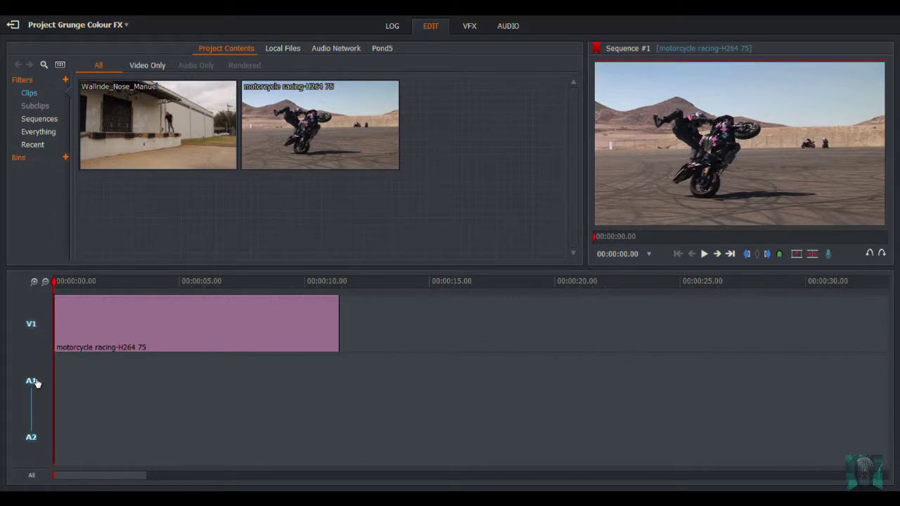
right_click(37, 386)
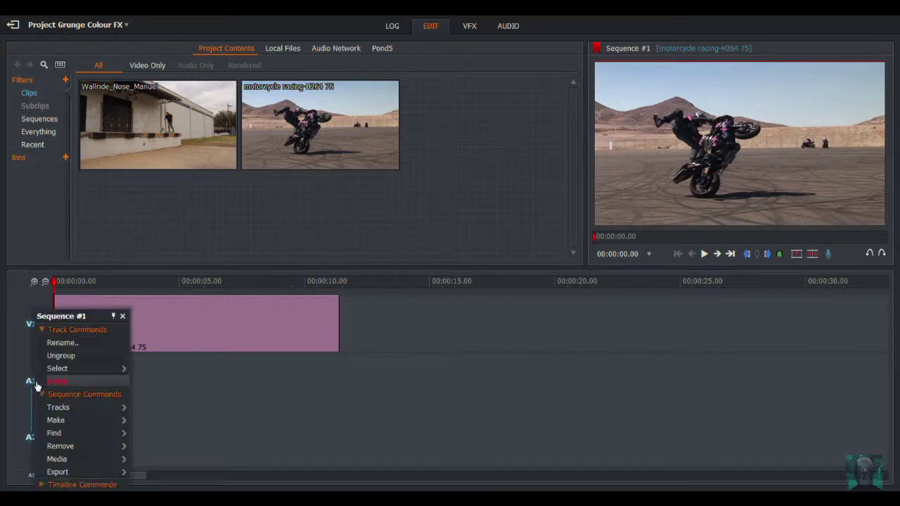
click(74, 384)
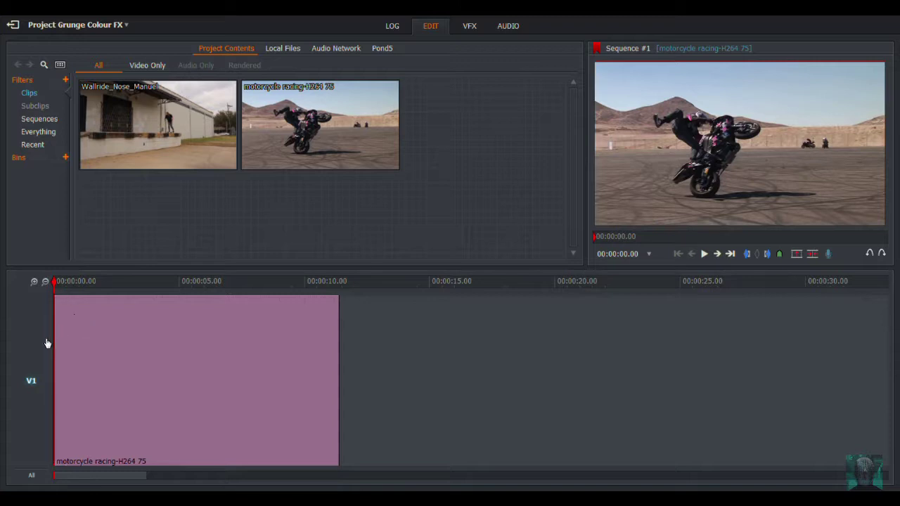
Try the Minimal track display on V1 and return it to Normal, keeping the track selected.
right_click(32, 380)
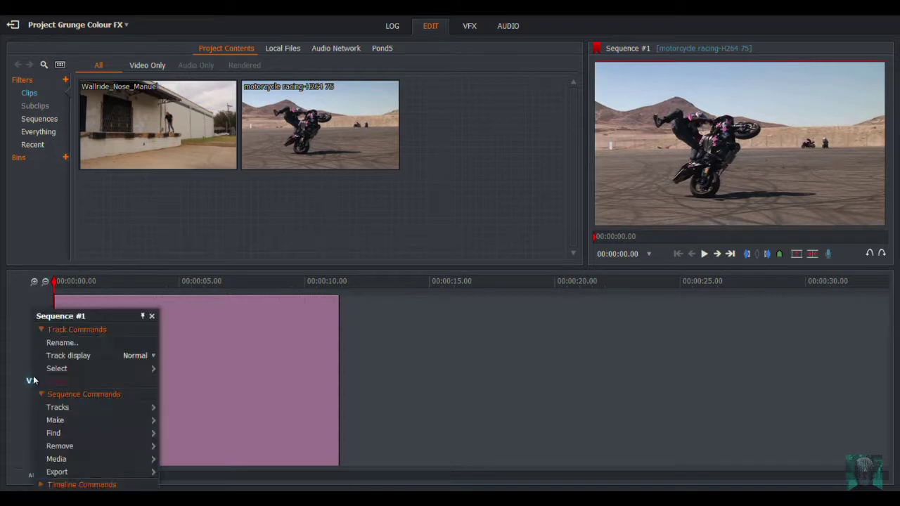
click(149, 356)
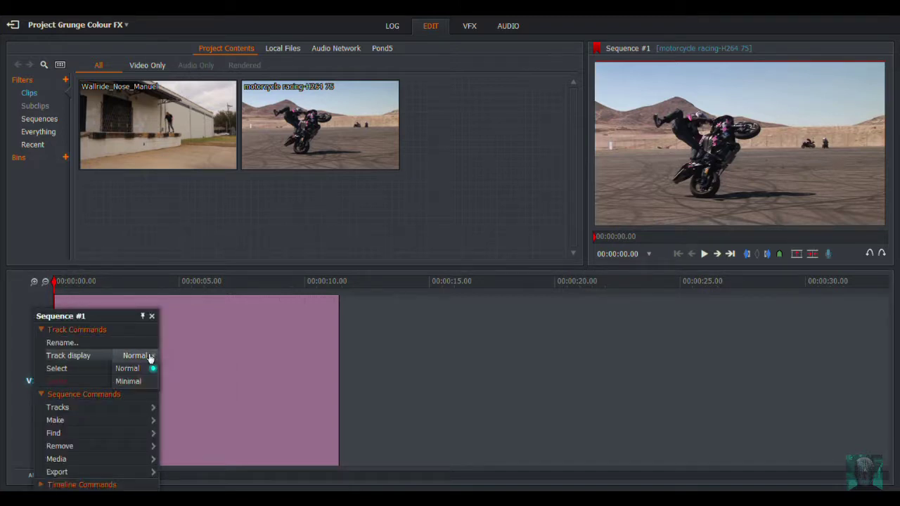
click(140, 381)
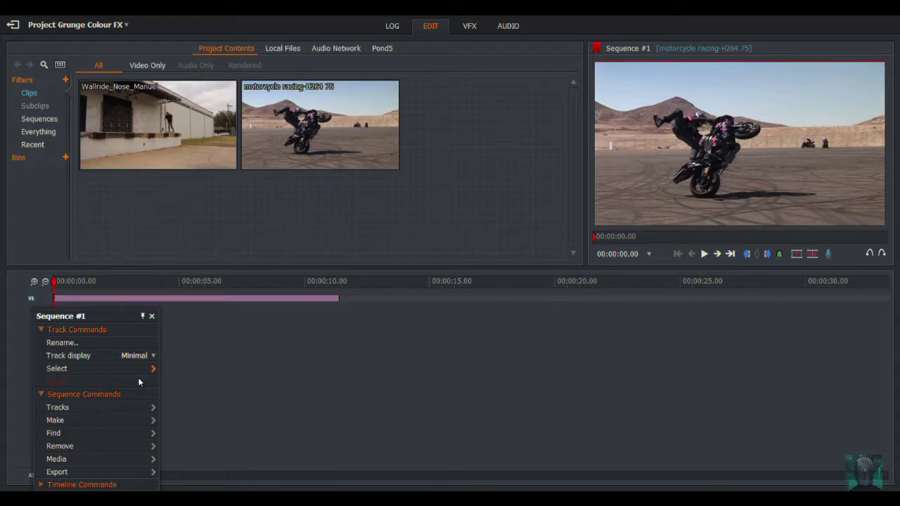
click(135, 356)
click(135, 369)
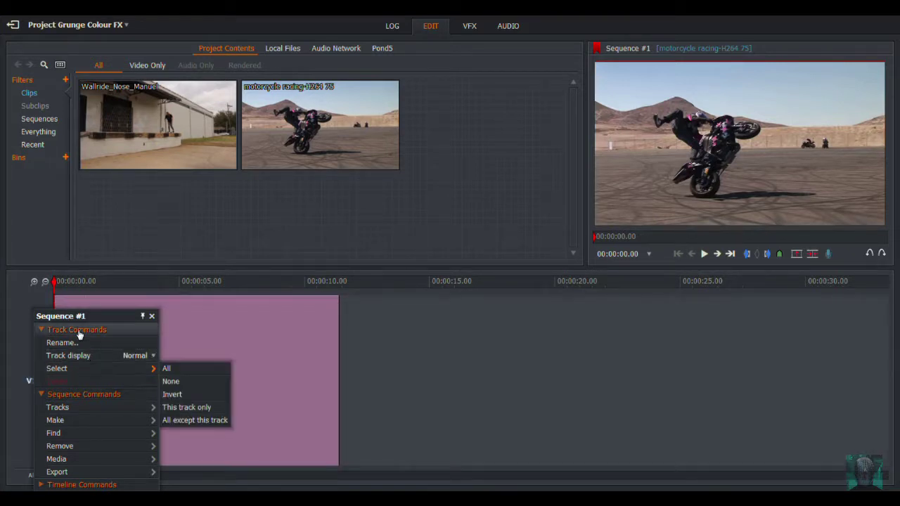
click(19, 310)
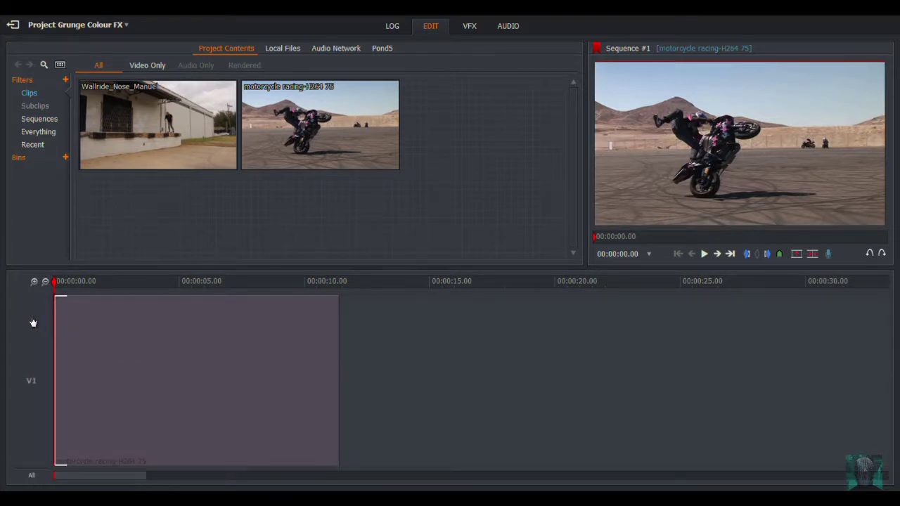
click(36, 384)
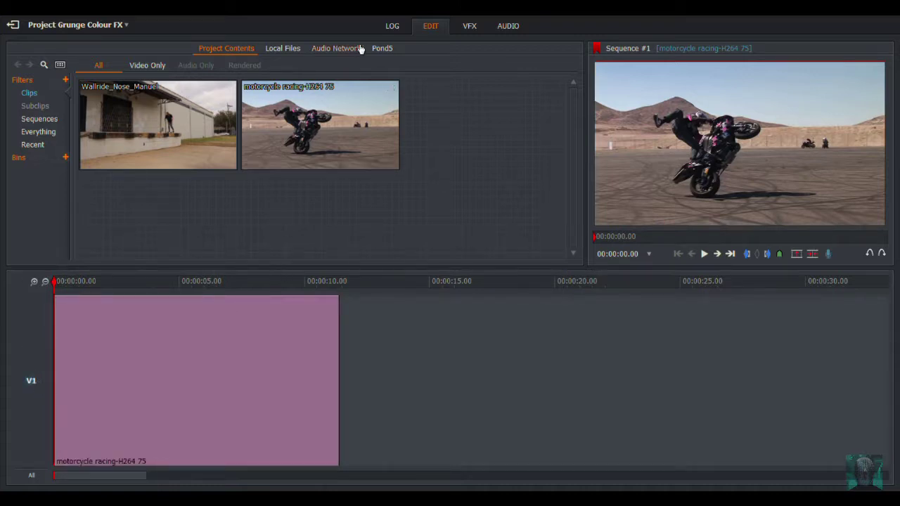
Switch to the VFX workspace and have the Colour Correction settings expanded for the motorcycle clip.
click(471, 27)
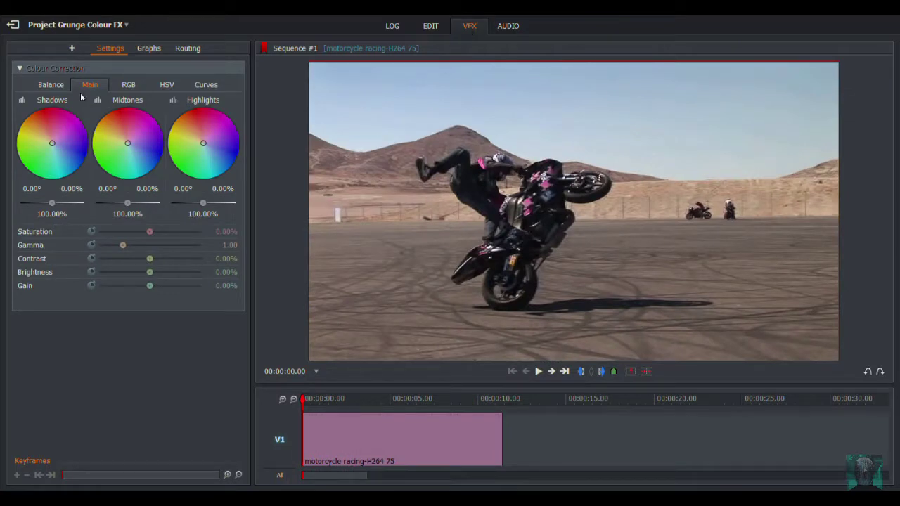
click(21, 68)
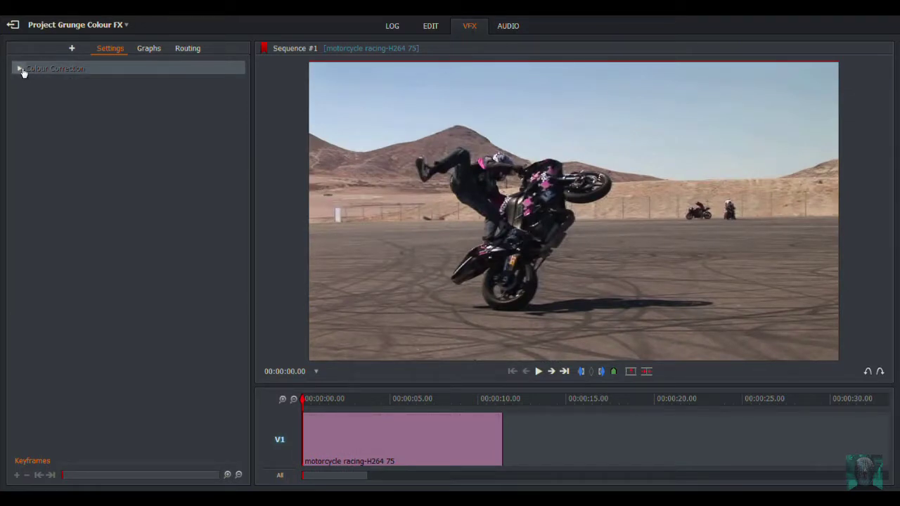
click(21, 69)
click(21, 70)
click(21, 70)
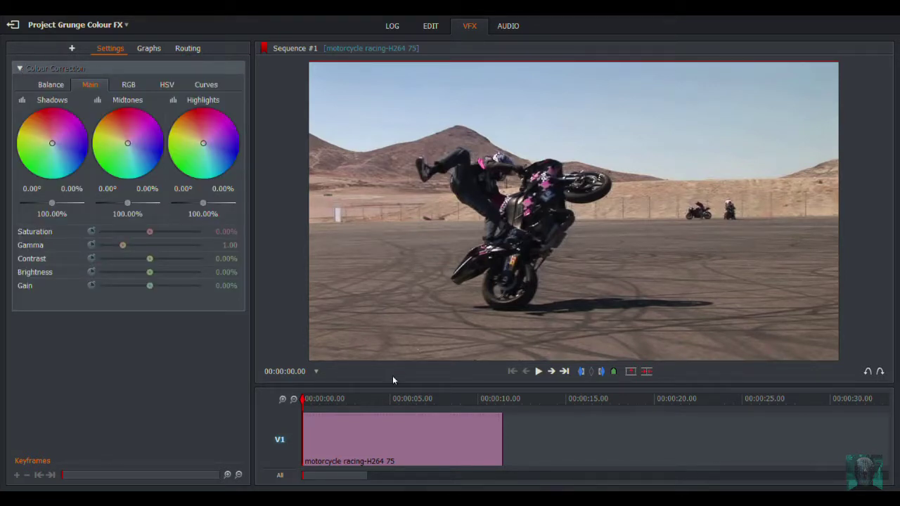
right_click(370, 429)
mouse_move(440, 273)
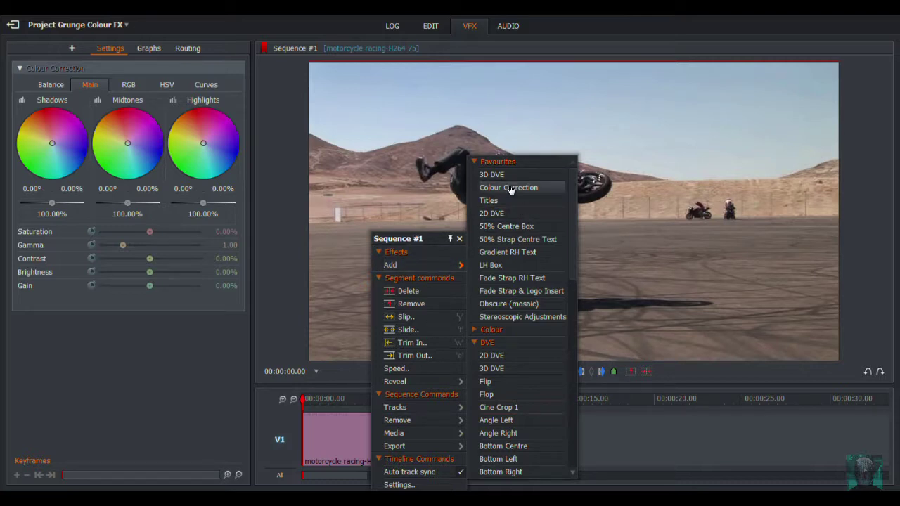
click(199, 352)
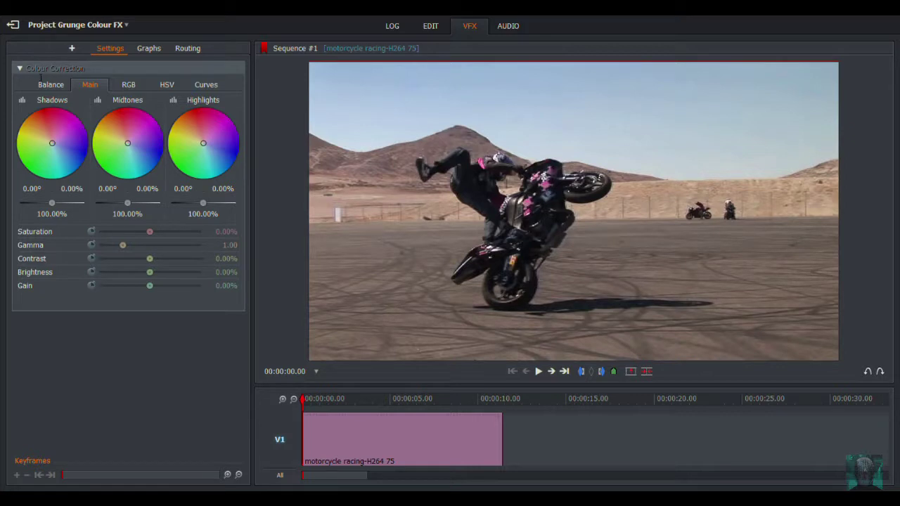
Split the motorcycle clip on V1 into three segments of roughly equal length.
drag(303, 406, 366, 409)
click(297, 408)
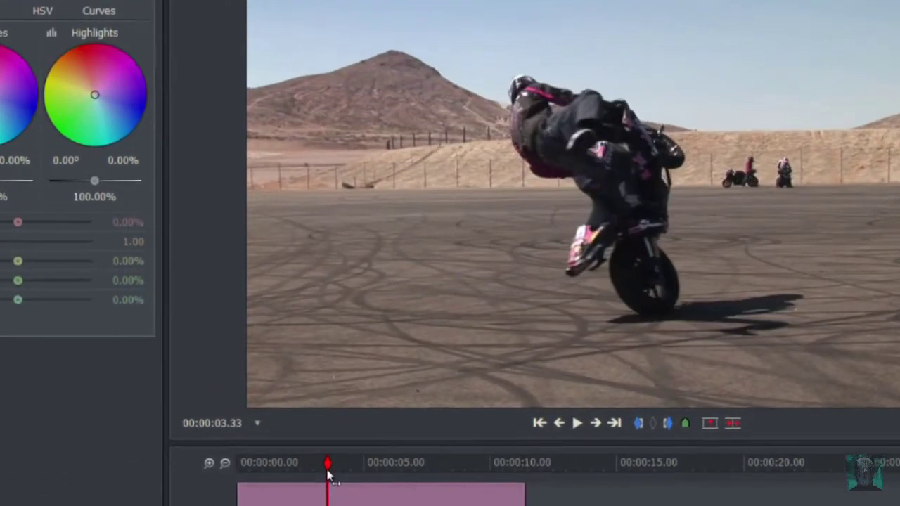
drag(330, 477, 335, 479)
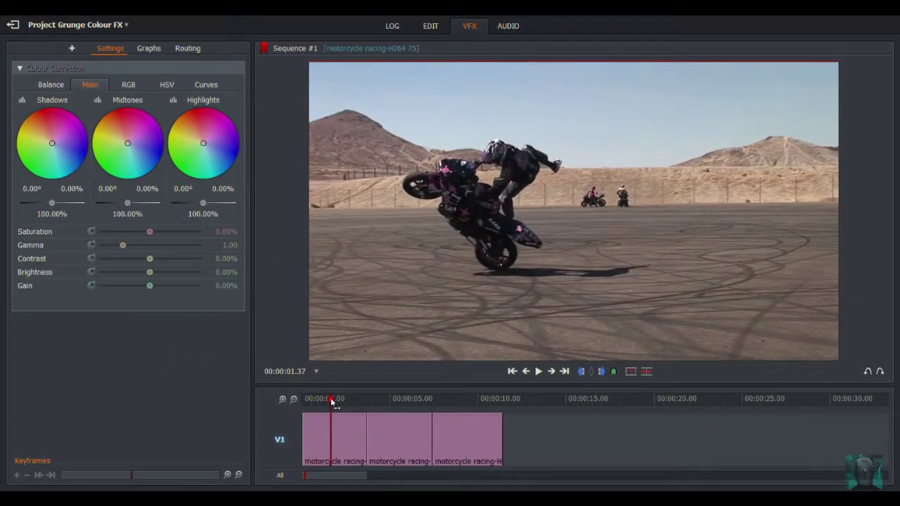
Play part of the first segment from the start of the sequence and return the playhead to the beginning.
drag(332, 402, 304, 400)
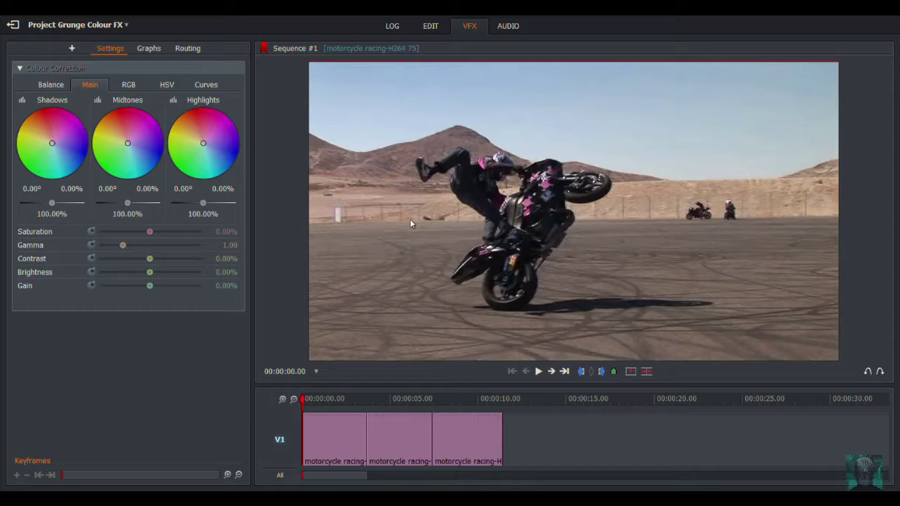
click(538, 372)
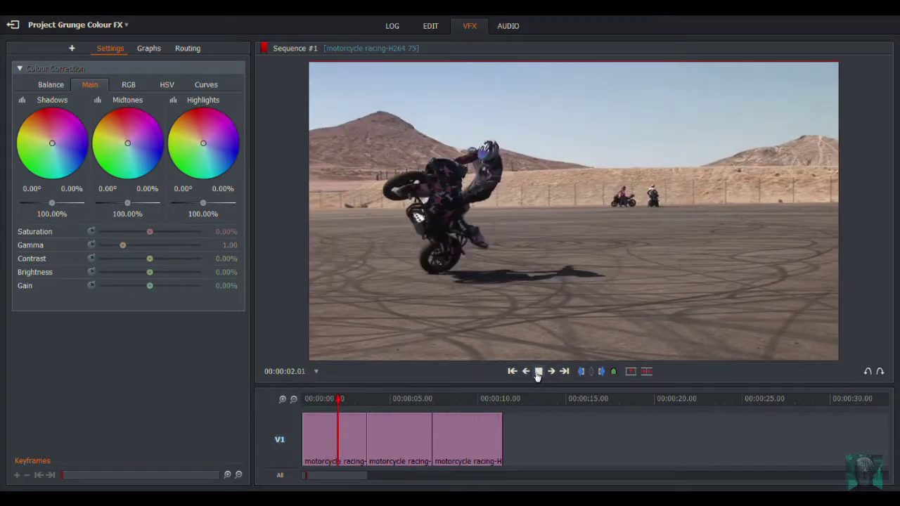
click(538, 372)
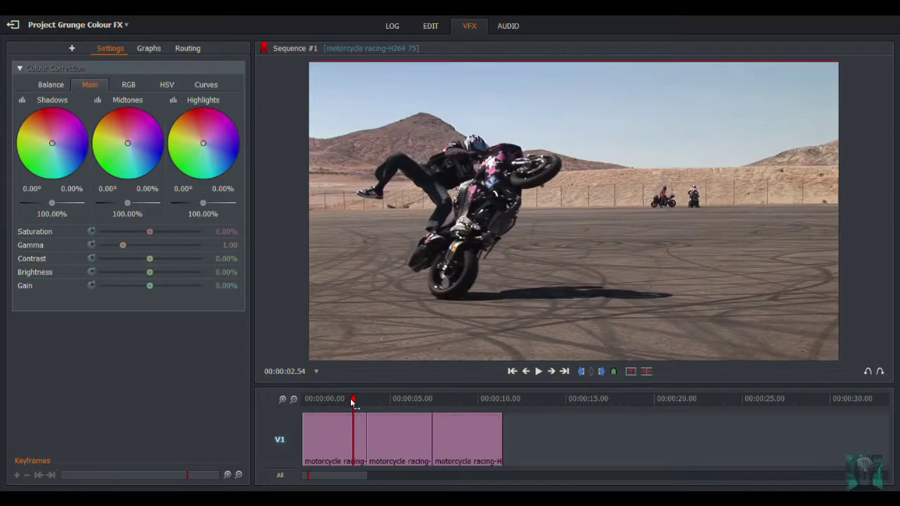
drag(354, 402, 303, 410)
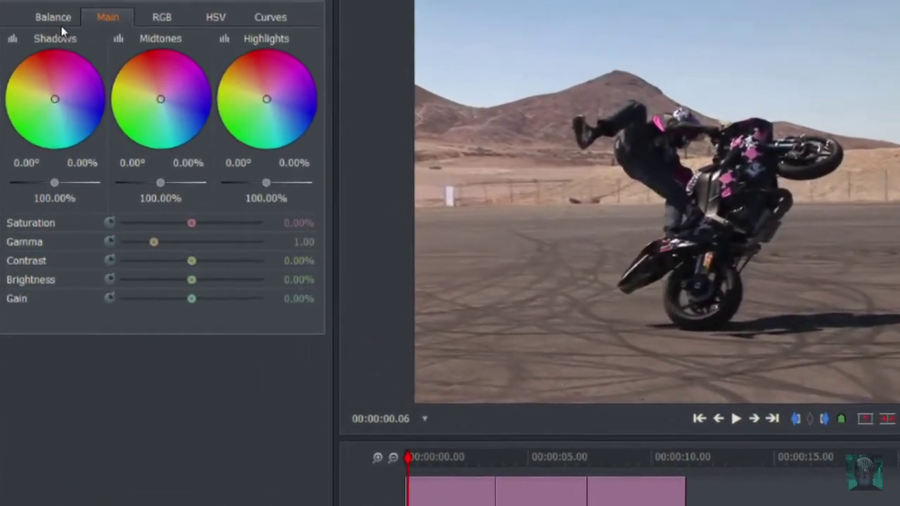
Review the Balance, RGB, HSV and Curves settings of the colour correction, ending on the Main settings.
click(63, 14)
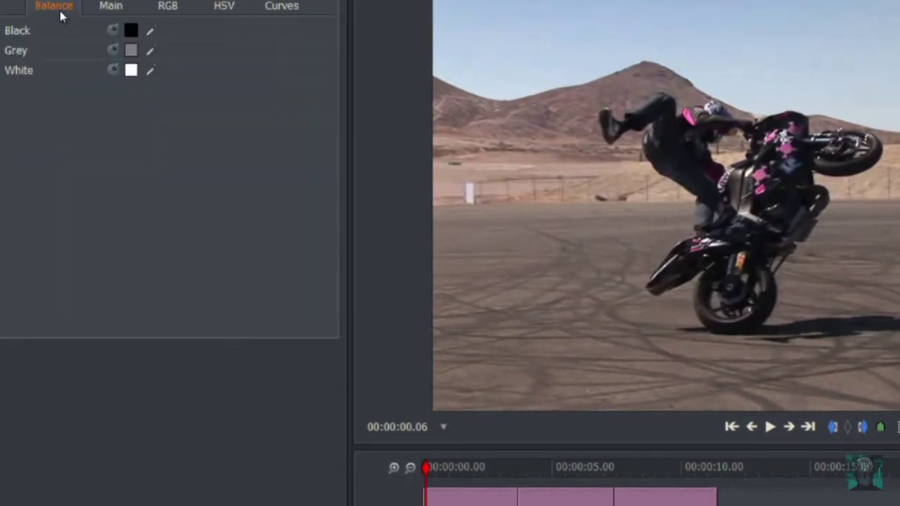
click(119, 7)
click(172, 6)
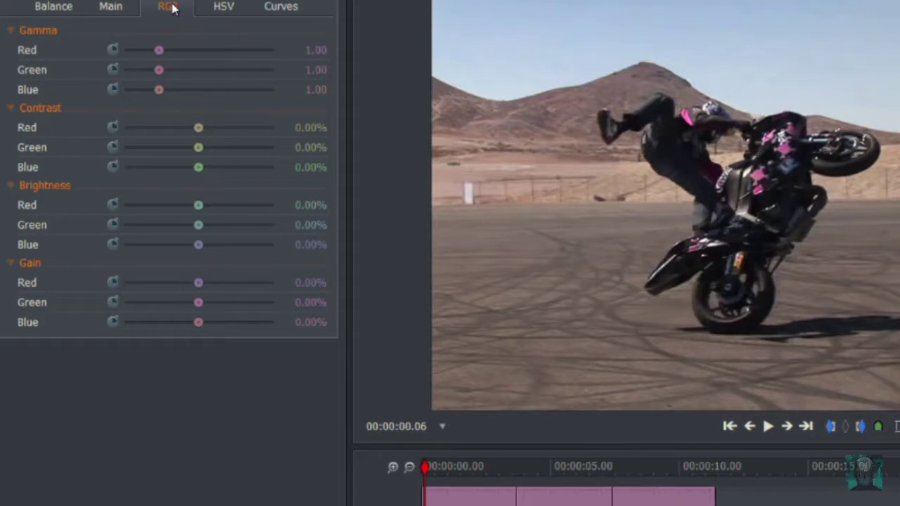
click(225, 9)
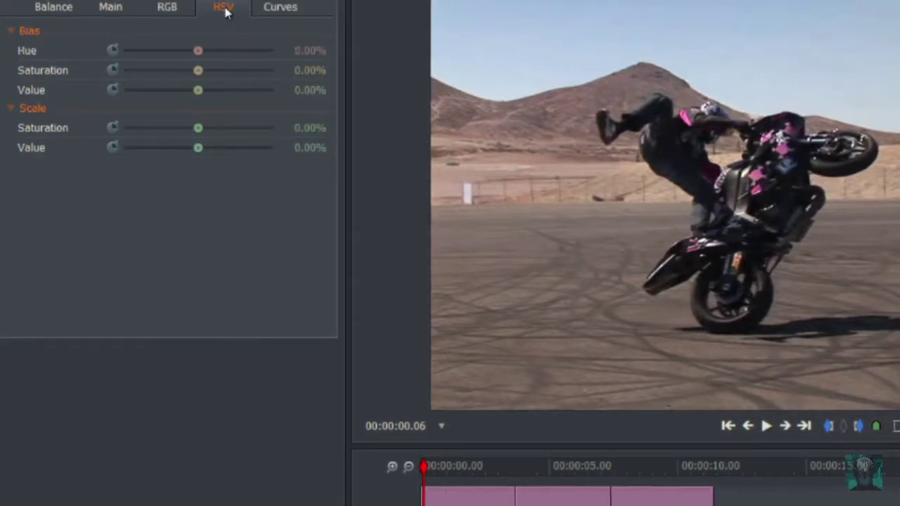
click(273, 12)
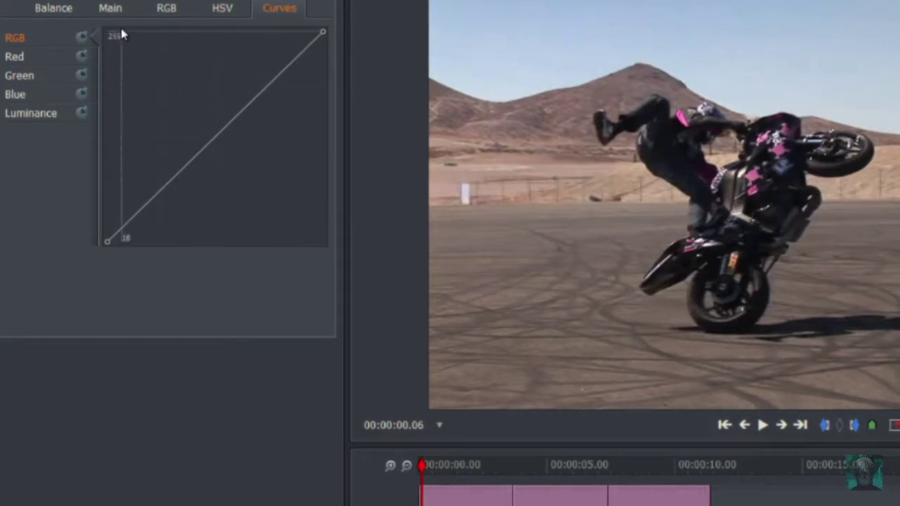
click(113, 9)
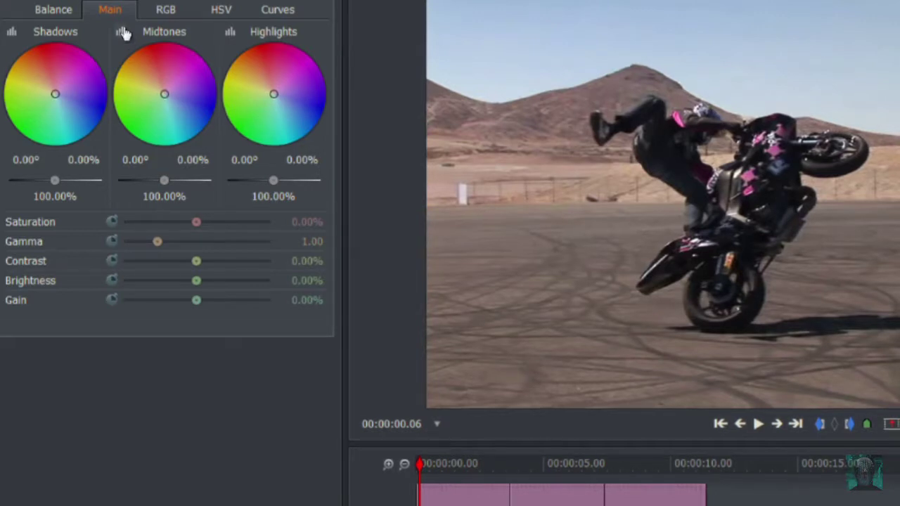
Try shifting the midtones colour and lowering the gamma to 0.56, resetting each to its default.
mouse_move(164, 94)
mouse_down()
mouse_move(165, 74)
mouse_move(123, 128)
mouse_move(183, 89)
mouse_move(201, 102)
mouse_move(231, 103)
mouse_move(168, 105)
mouse_move(141, 77)
mouse_move(195, 67)
mouse_move(186, 119)
mouse_move(134, 84)
mouse_move(180, 116)
mouse_move(127, 106)
mouse_move(161, 83)
mouse_move(154, 114)
mouse_move(146, 98)
mouse_up()
double_click(163, 101)
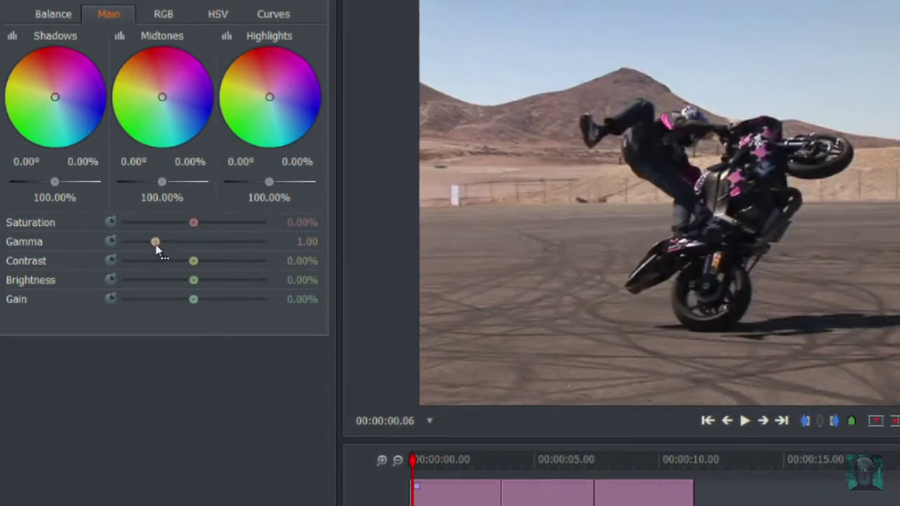
drag(156, 244, 138, 243)
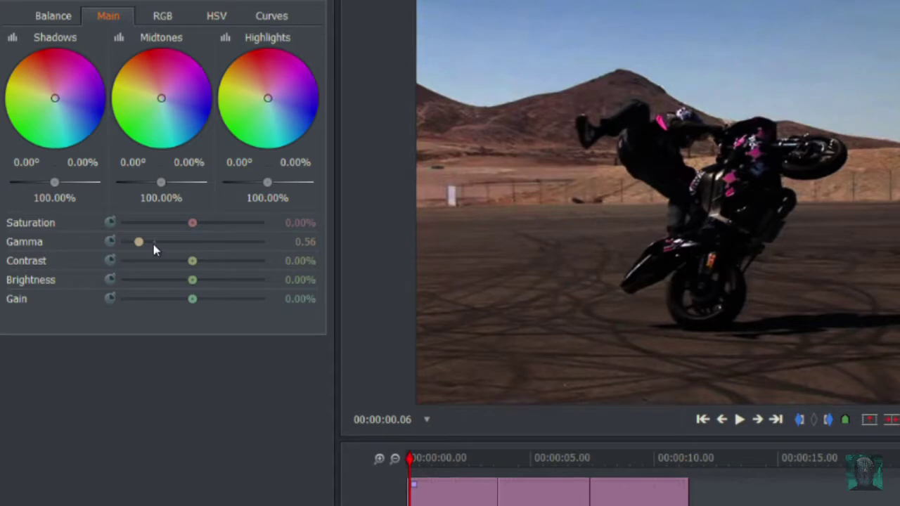
click(153, 244)
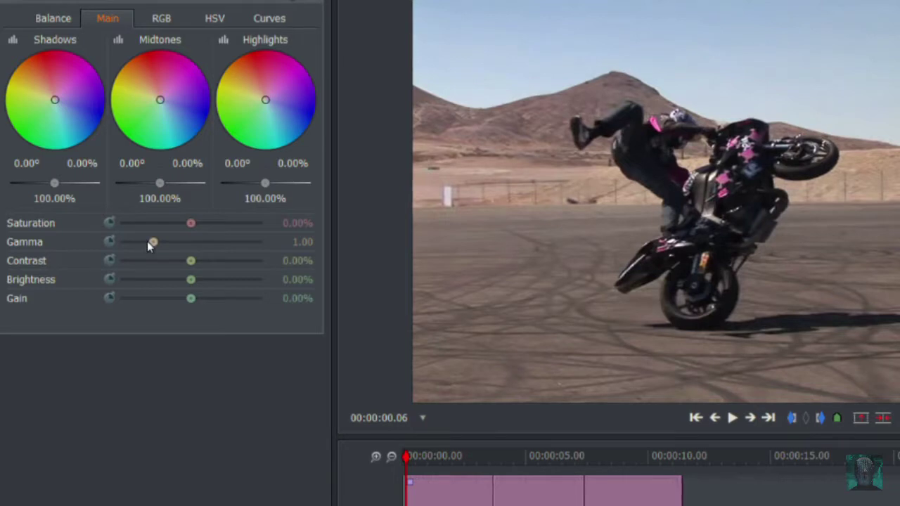
Set the first segment's gamma to 0.54 and its gain to 20% in the colour correction.
drag(150, 248, 134, 251)
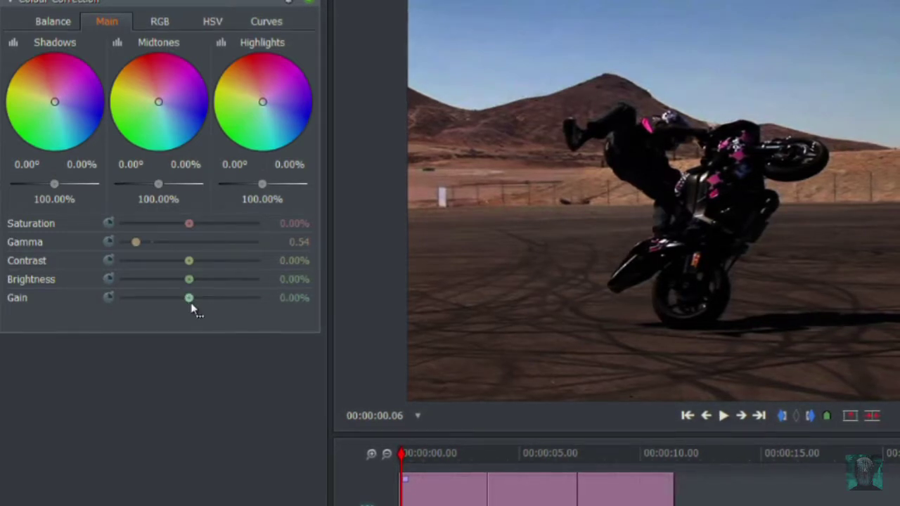
drag(192, 307, 204, 310)
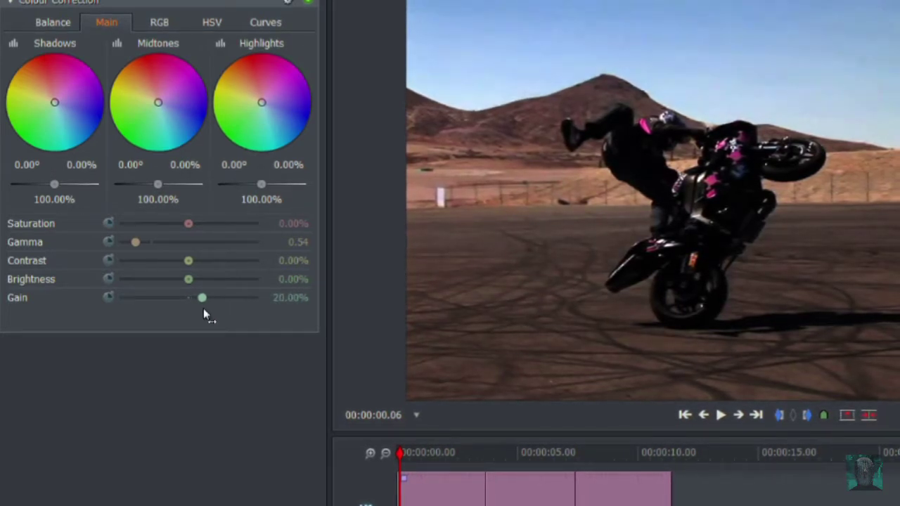
Set the first segment's gain to 24.71% and compare the frames on either side of the first cut.
drag(203, 310, 206, 309)
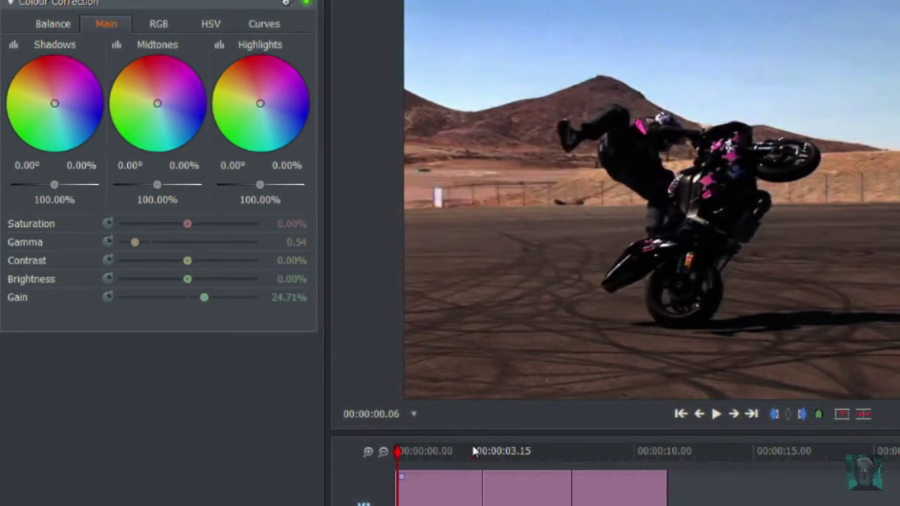
click(751, 414)
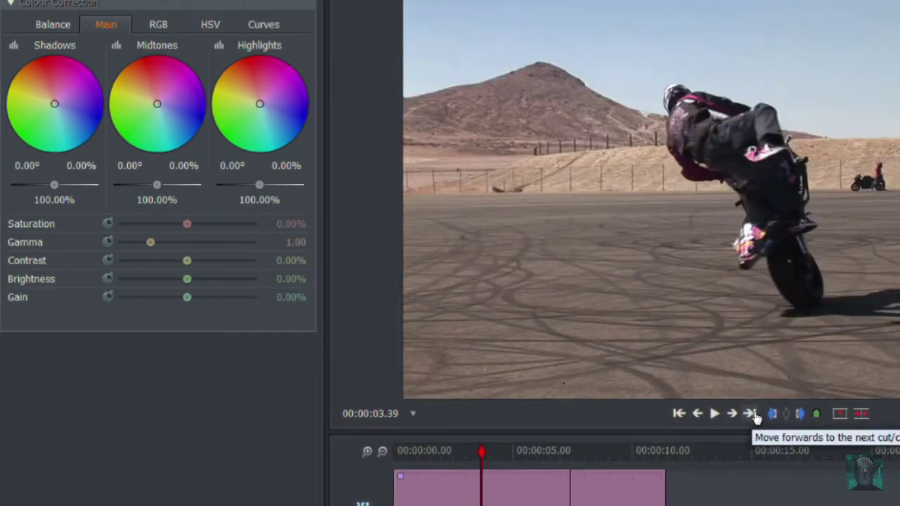
click(696, 413)
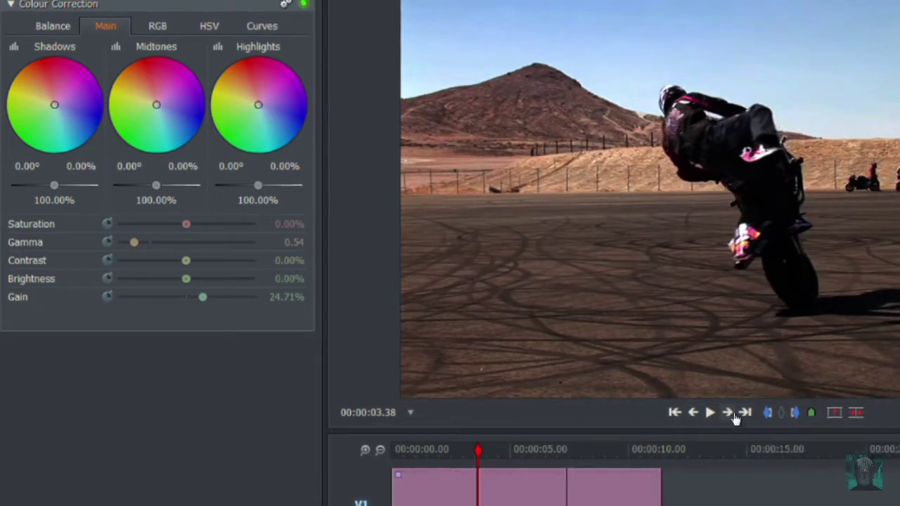
click(727, 413)
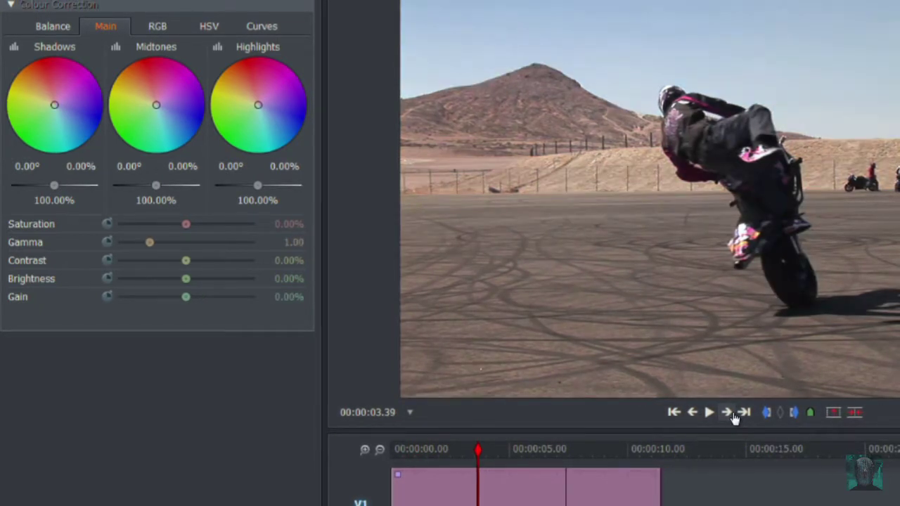
click(692, 413)
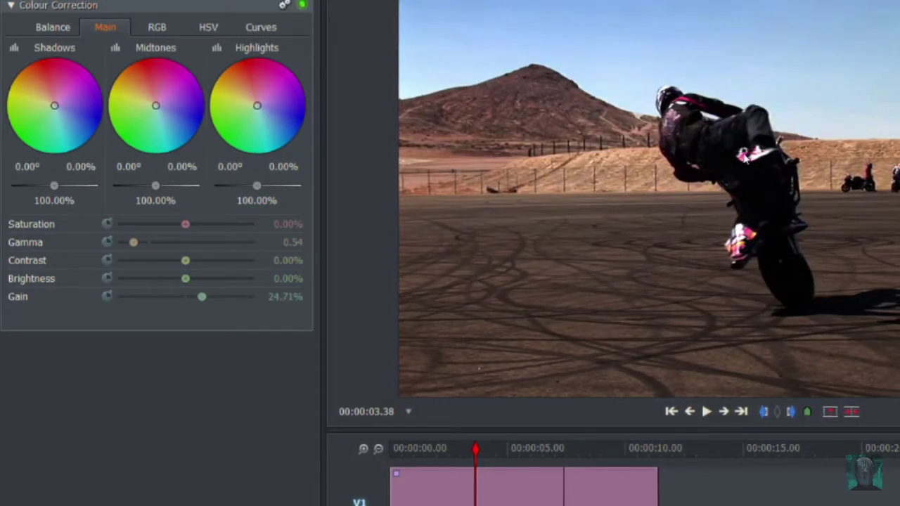
click(729, 412)
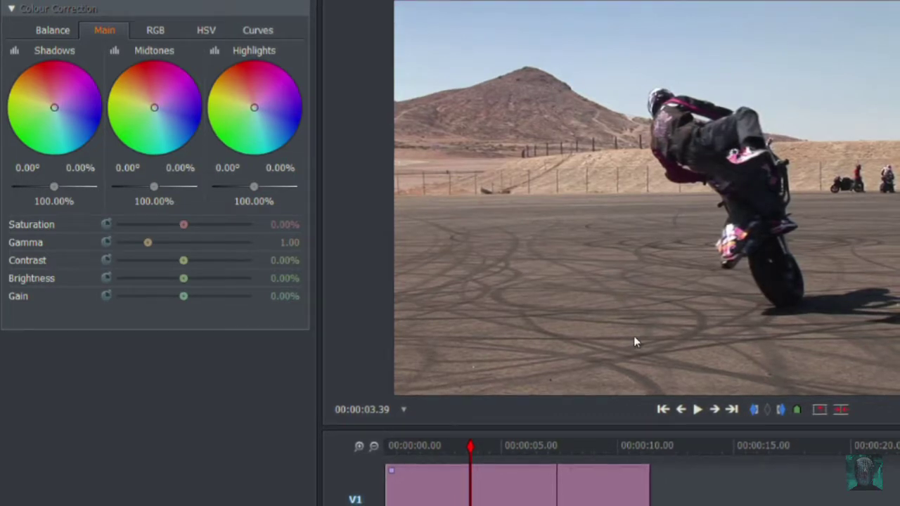
click(680, 410)
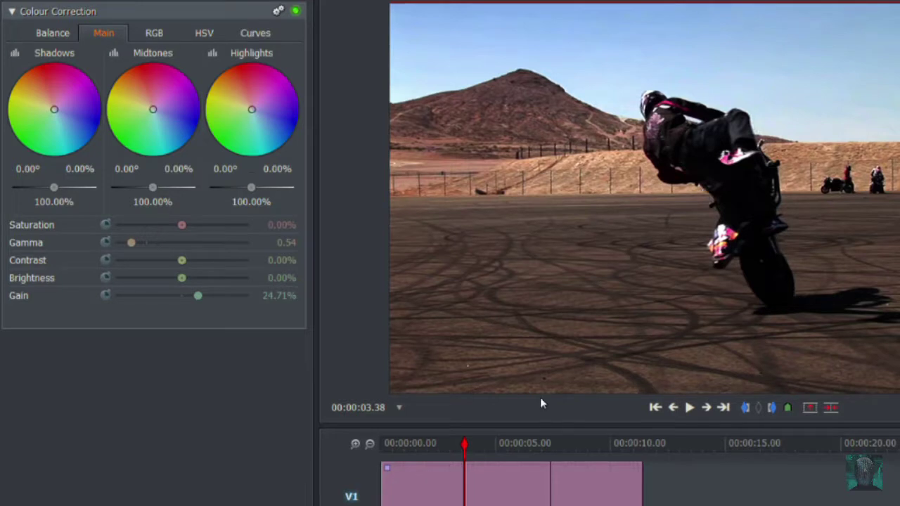
click(680, 412)
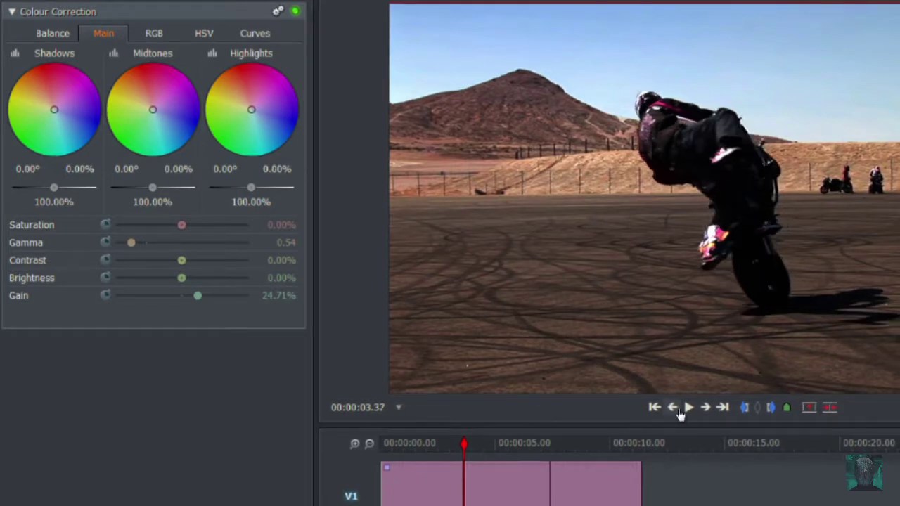
click(707, 409)
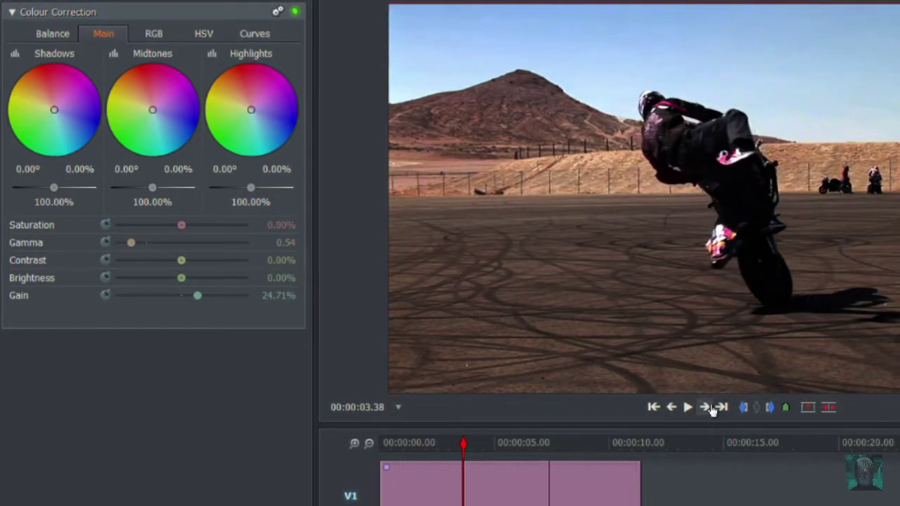
click(706, 408)
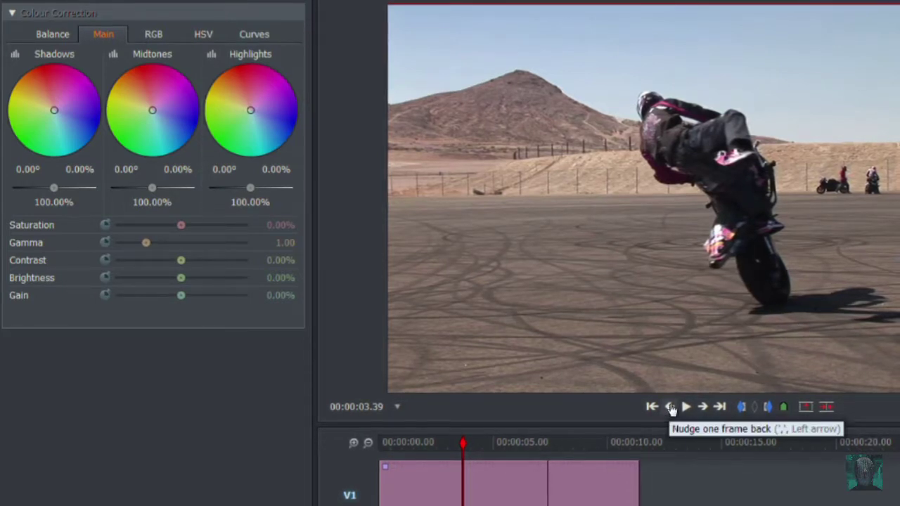
click(671, 408)
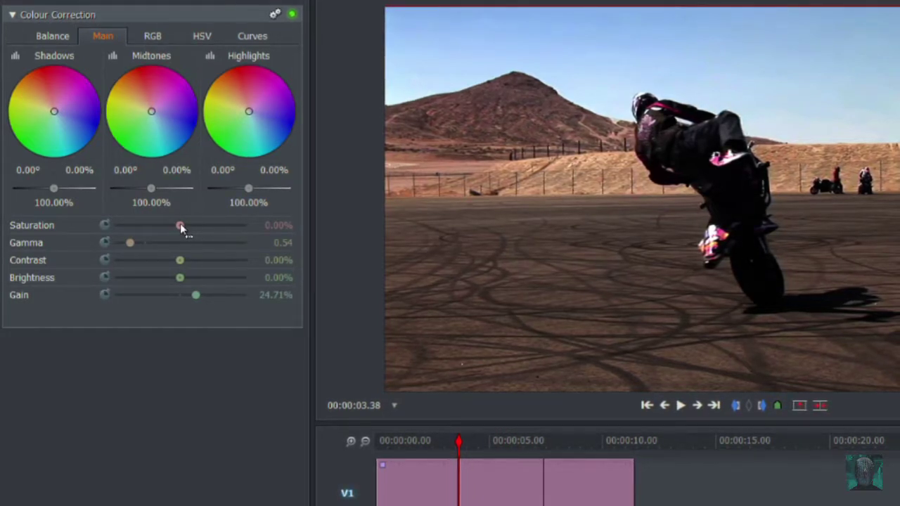
Set the first segment's saturation to 100% and check it against the ungraded frame just past the first cut.
mouse_move(180, 226)
mouse_down()
mouse_move(157, 227)
mouse_move(188, 229)
mouse_move(178, 231)
mouse_up()
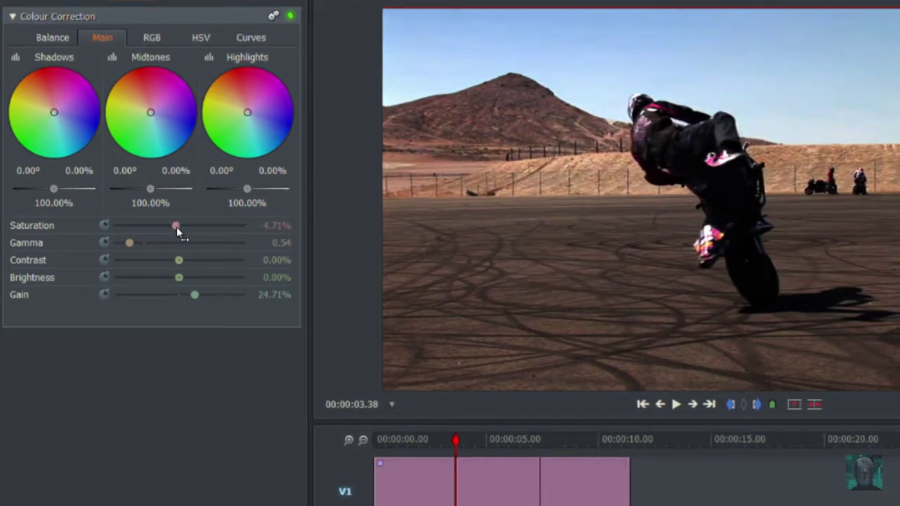
drag(177, 226, 254, 236)
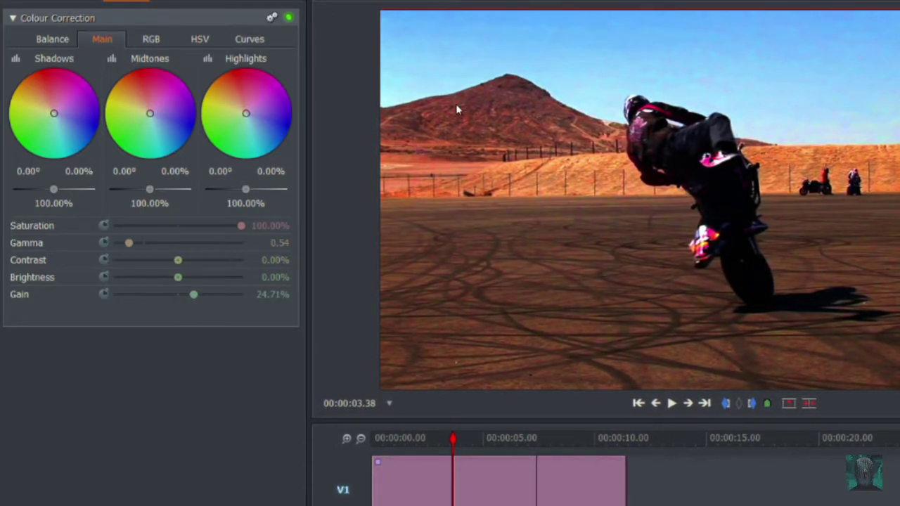
click(653, 403)
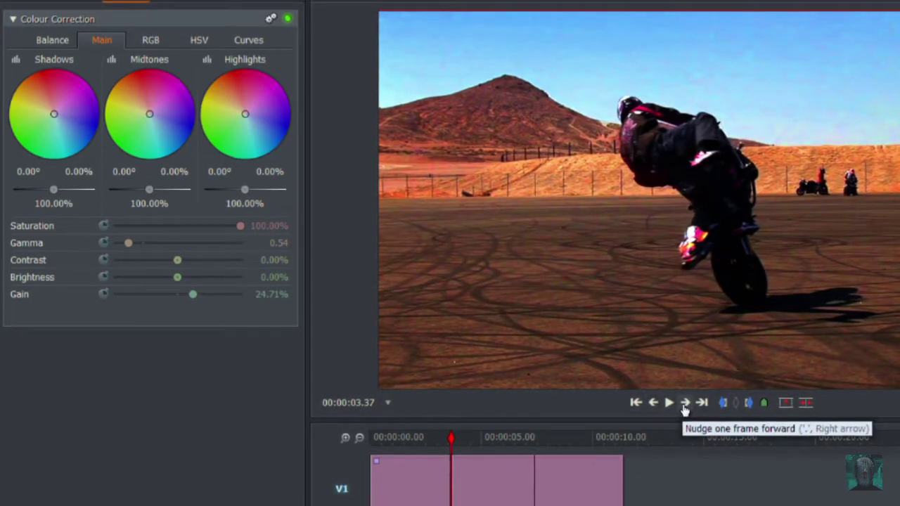
click(684, 407)
click(705, 403)
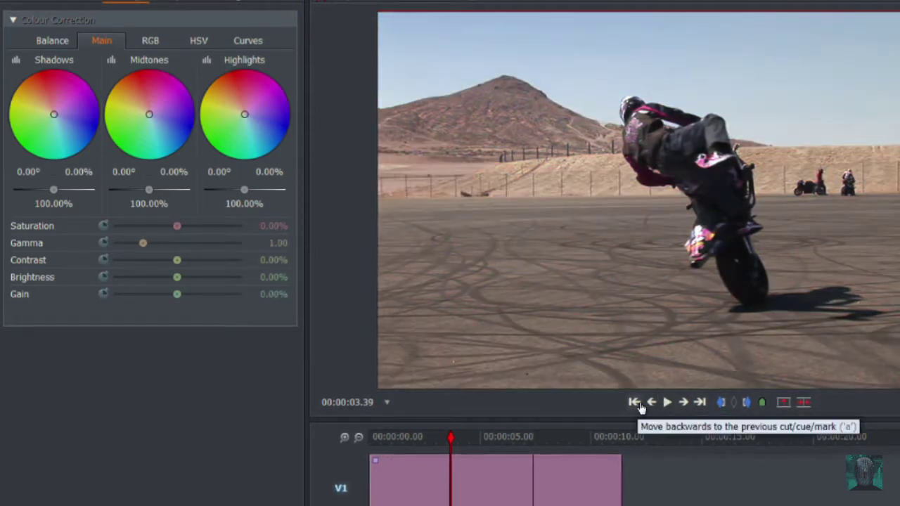
click(651, 402)
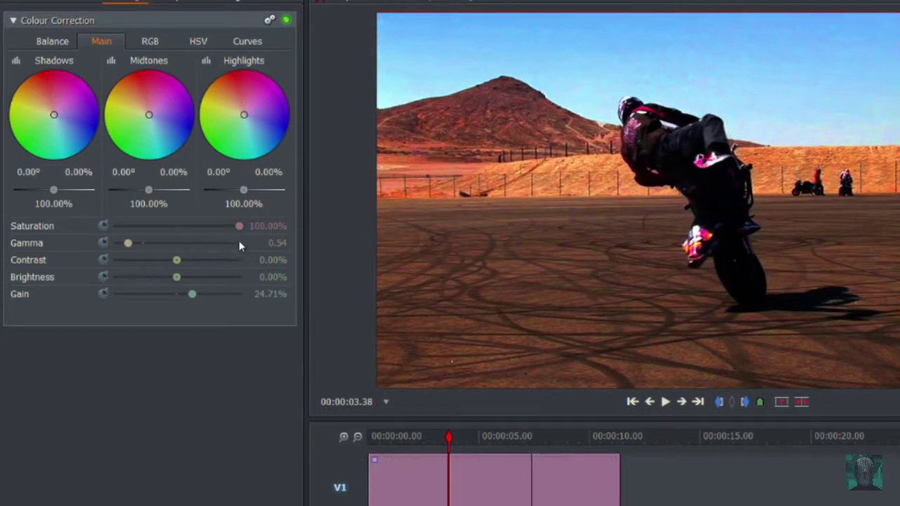
click(681, 403)
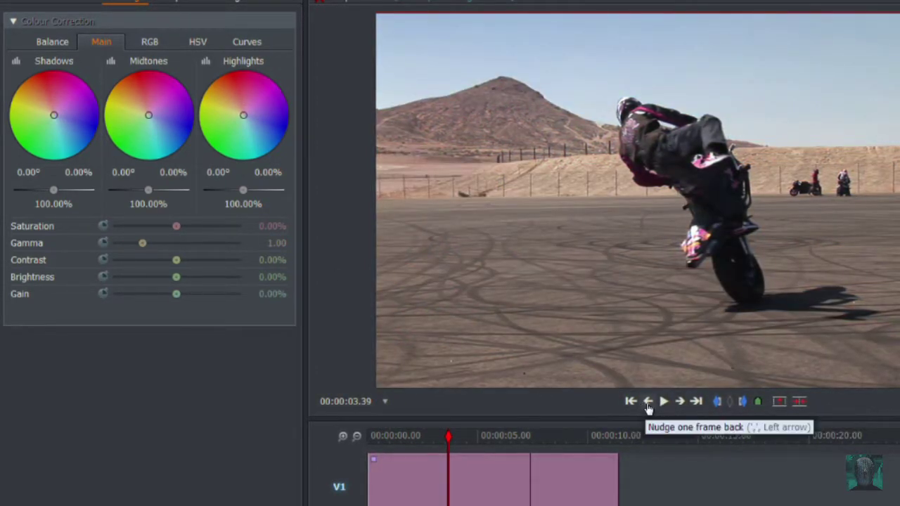
click(648, 402)
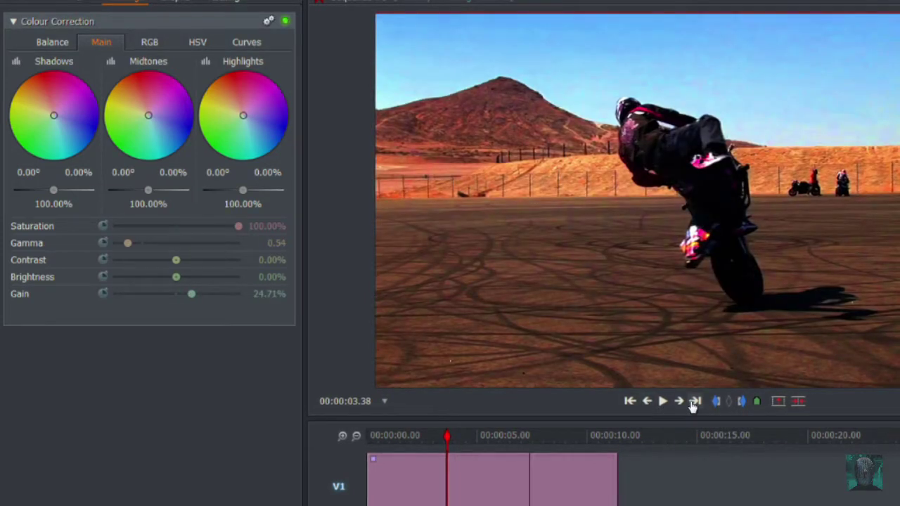
click(685, 404)
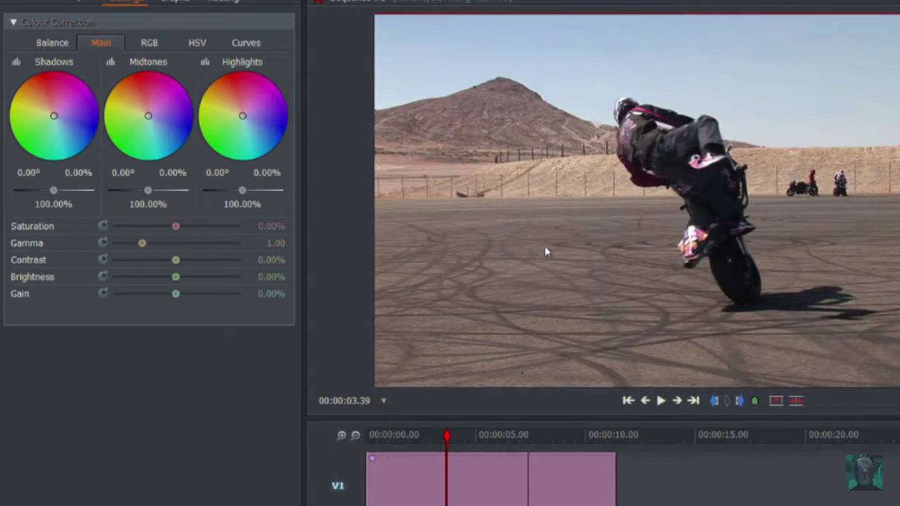
click(646, 402)
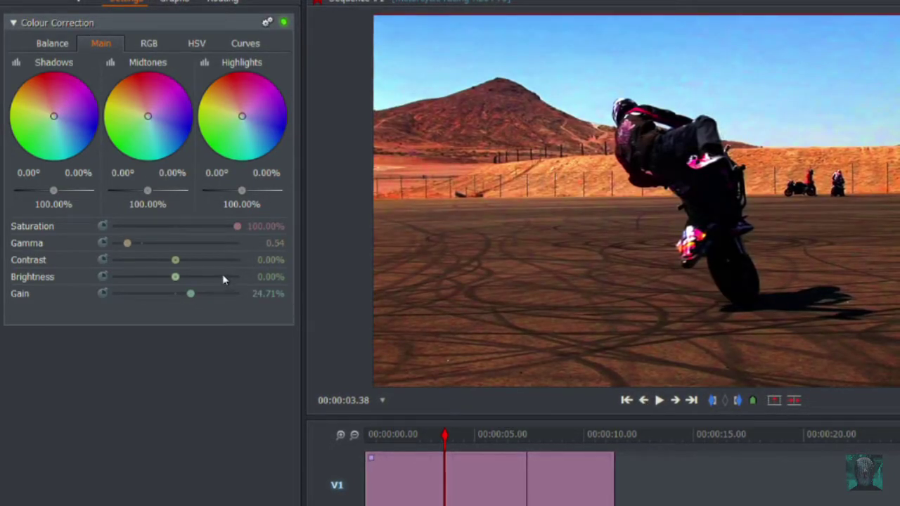
Reset the first segment's gamma to 1.00 and gain to 0%, comparing the result with the second segment's first frame.
click(141, 244)
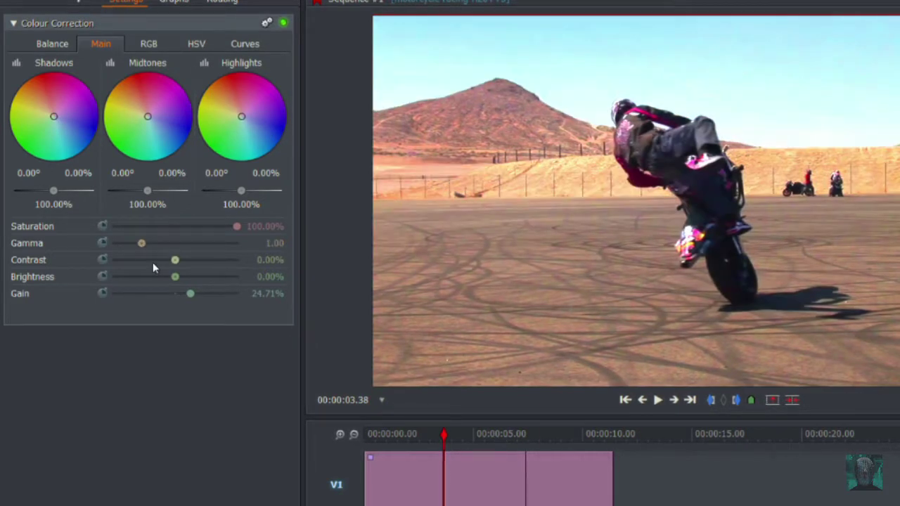
click(174, 294)
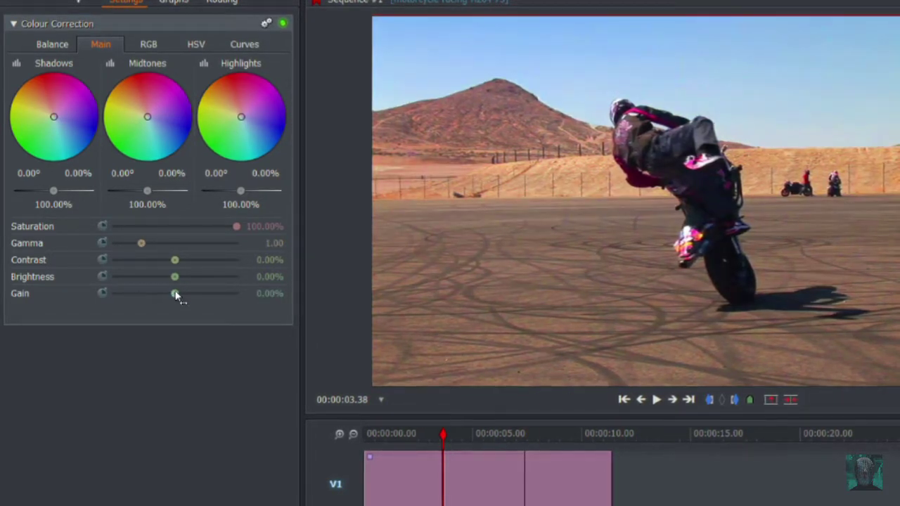
click(672, 400)
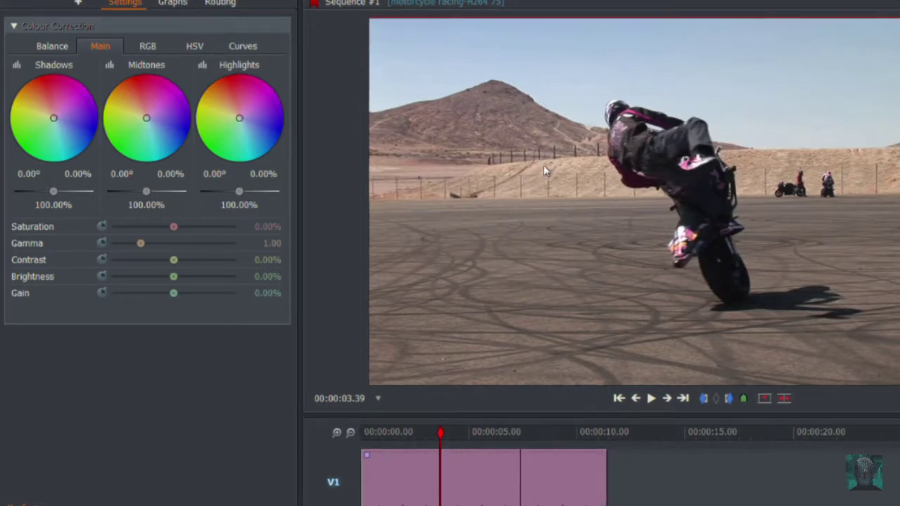
click(635, 398)
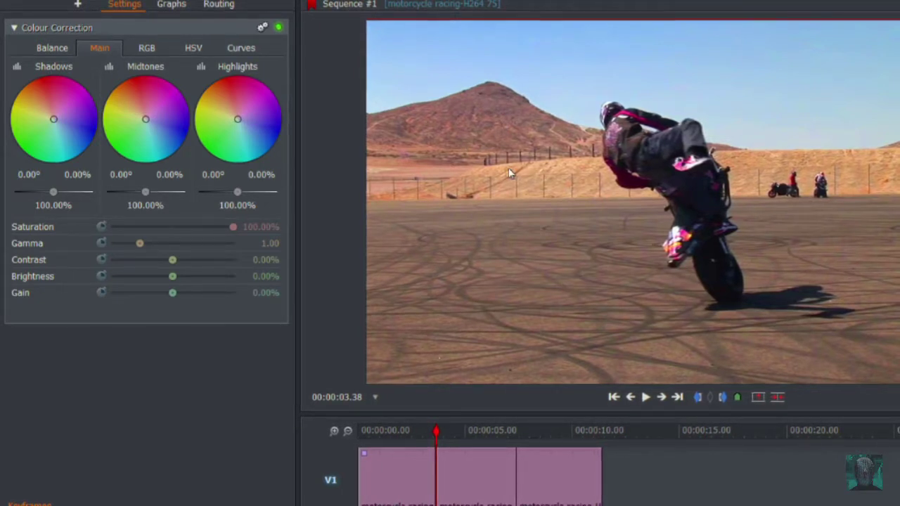
click(660, 398)
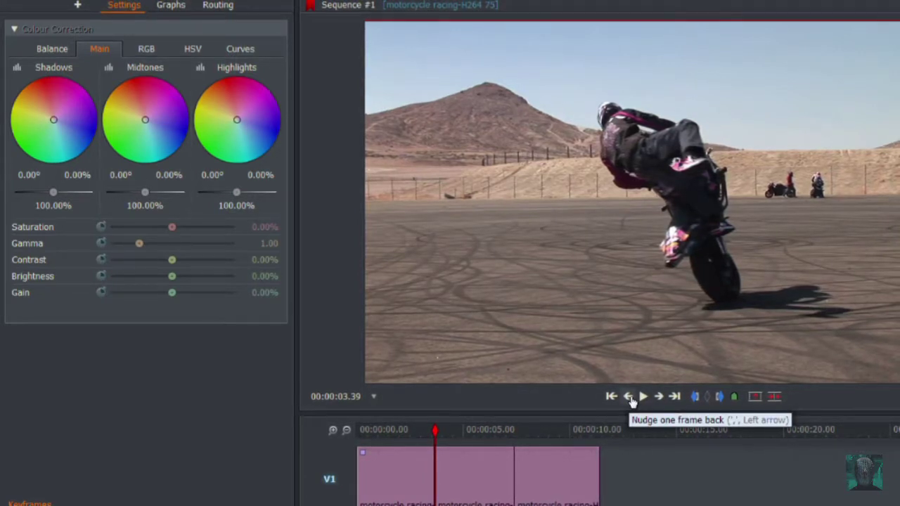
click(629, 397)
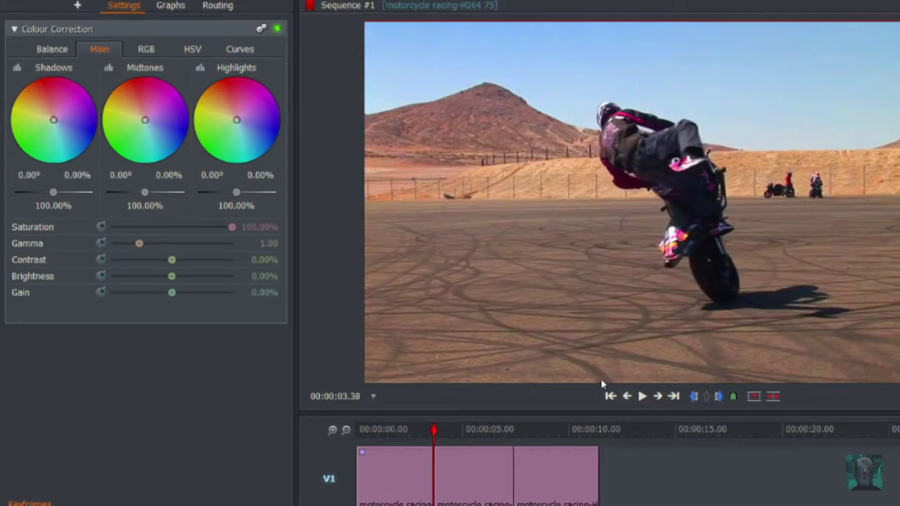
Reset the first segment's saturation to 0% and set its contrast to 100%.
click(171, 227)
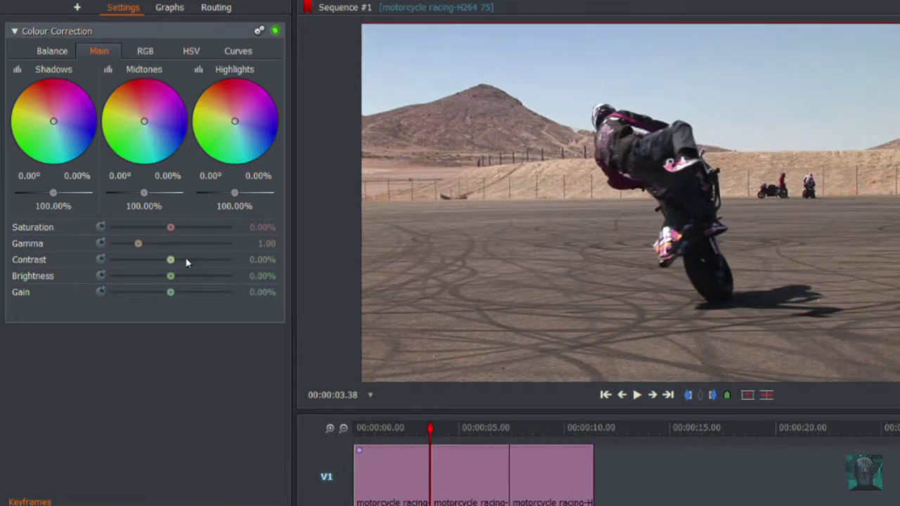
drag(172, 266, 243, 265)
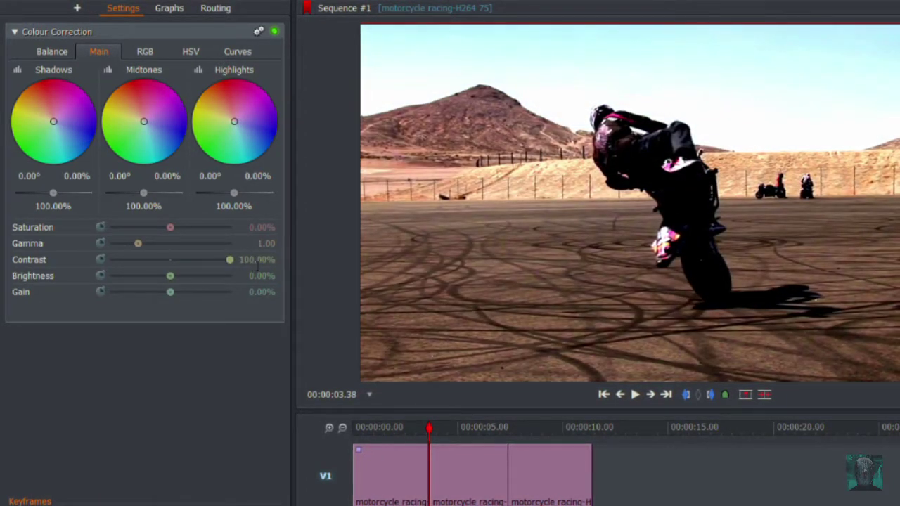
key(ctrl+z)
Compare the high-contrast last frame of the first segment with the unaltered frame after the cut.
click(649, 395)
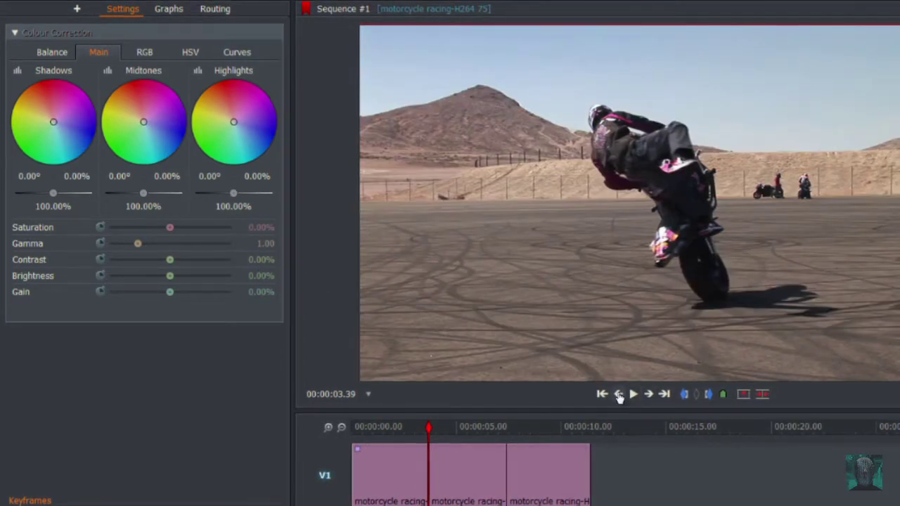
click(619, 395)
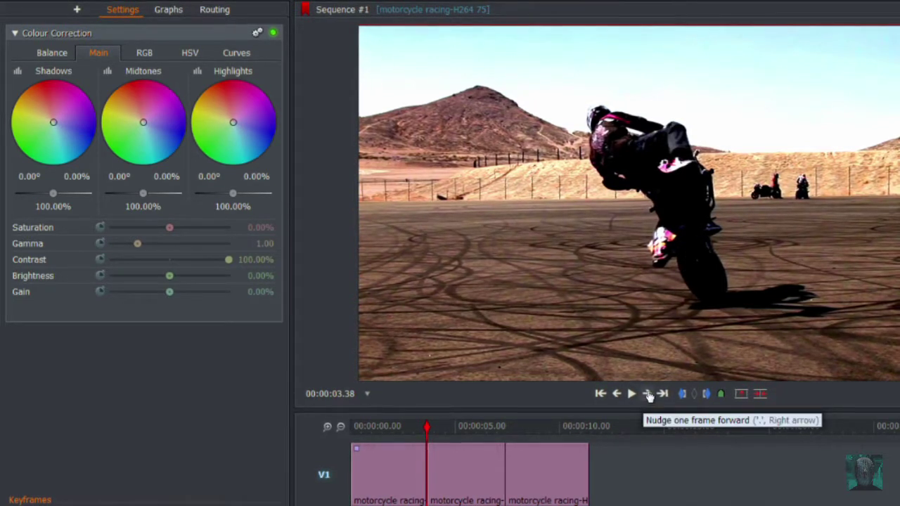
click(648, 395)
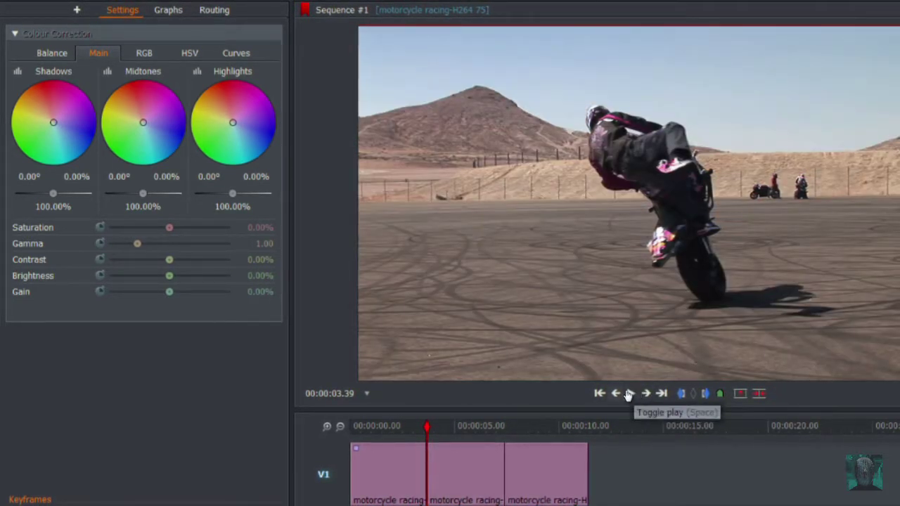
click(618, 394)
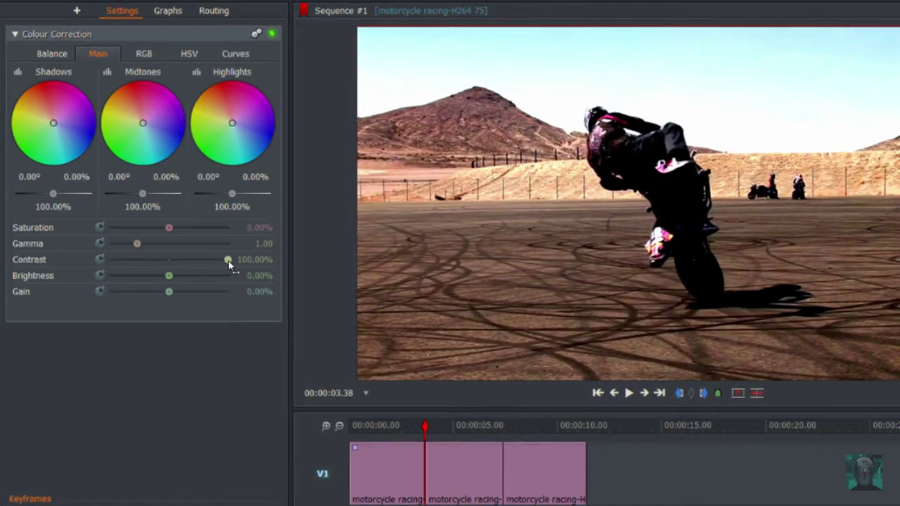
Lower the first segment's contrast to -32.94% and compare it with the unaltered frame after the cut.
drag(228, 259, 154, 269)
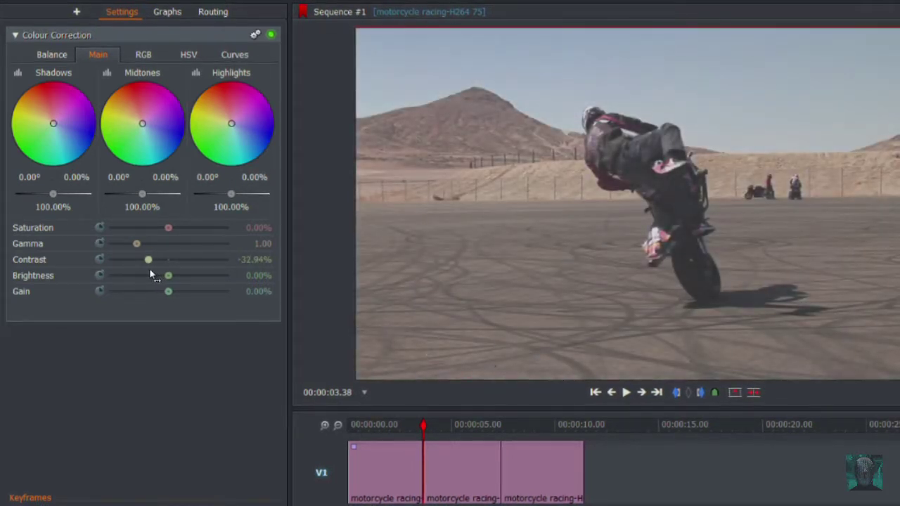
click(648, 392)
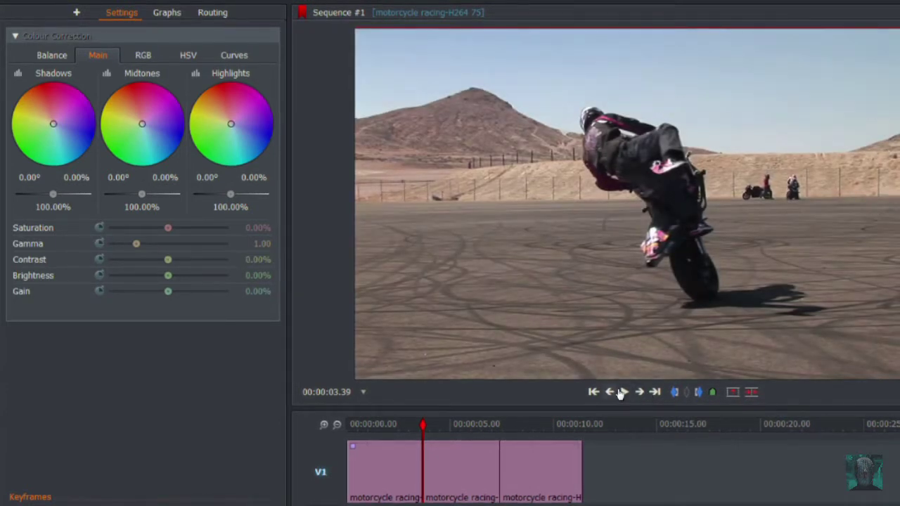
click(614, 393)
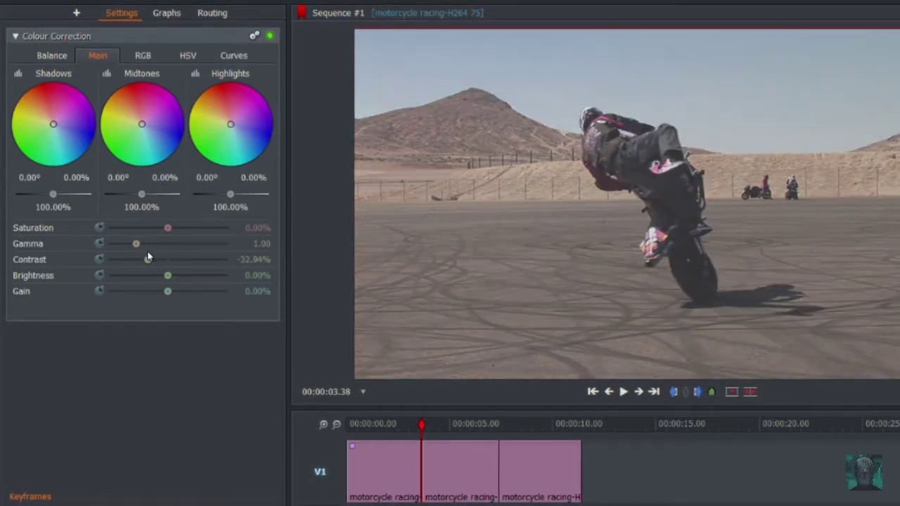
Set the first segment's gamma to 0.56, gain to 42.35% and contrast to 16.47%.
click(166, 259)
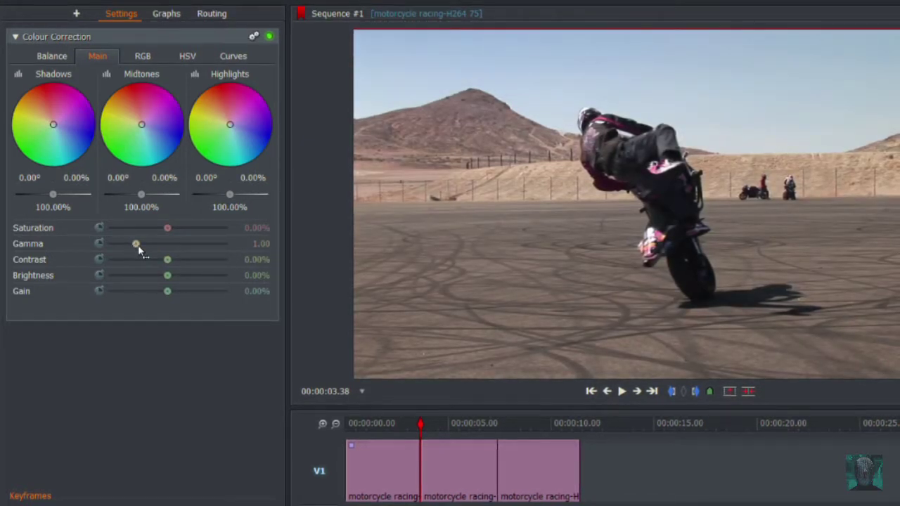
drag(138, 245, 127, 248)
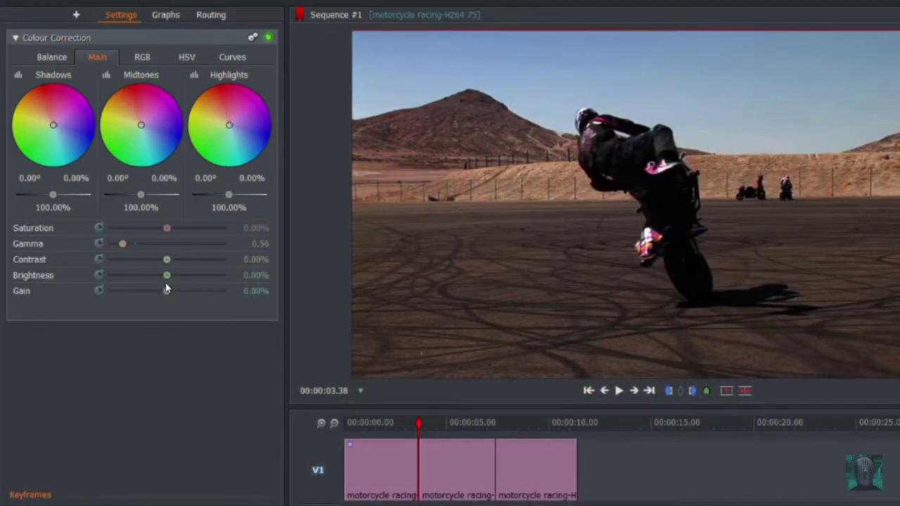
drag(168, 294, 191, 294)
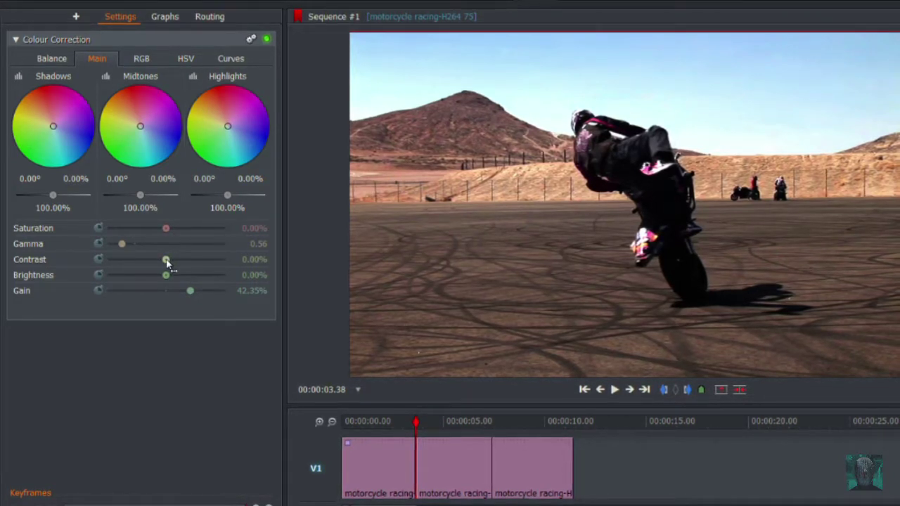
drag(166, 260, 177, 267)
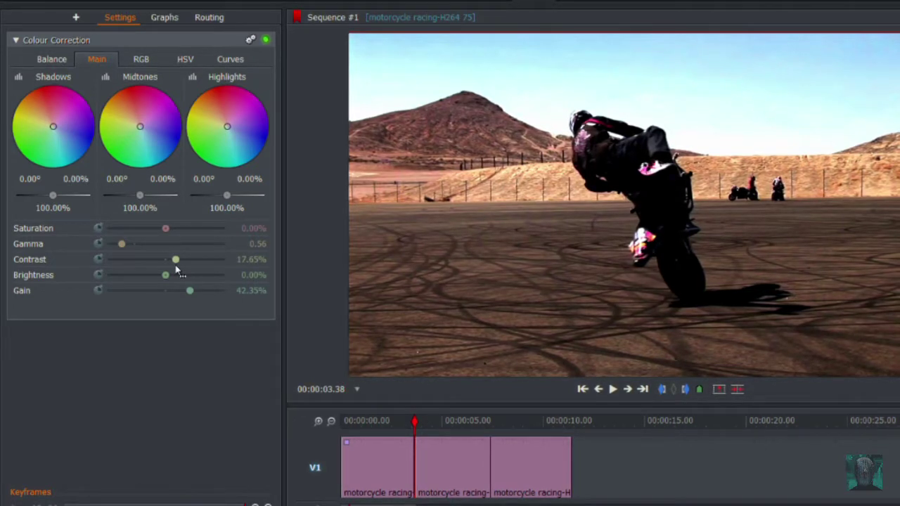
Test the first segment's saturation between -100% and 0%, and settle on -29.41%.
drag(166, 231, 72, 221)
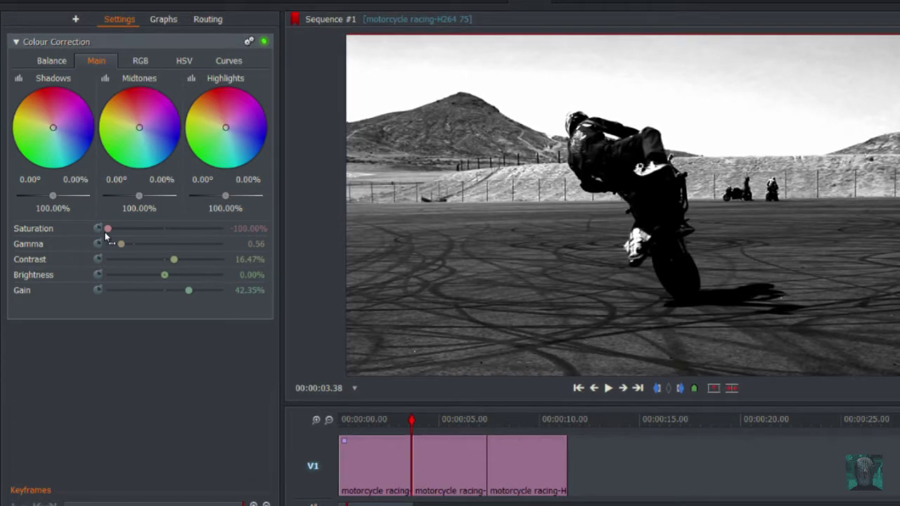
drag(108, 230, 152, 245)
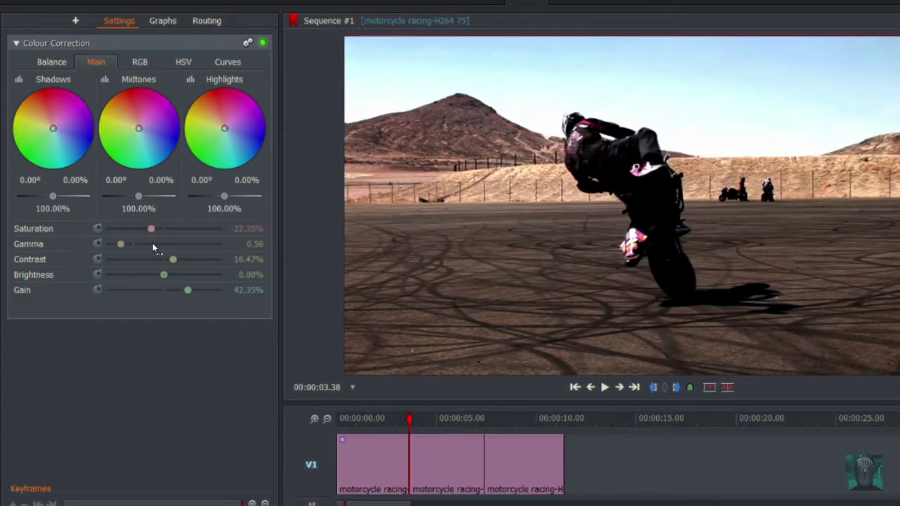
drag(151, 243, 157, 233)
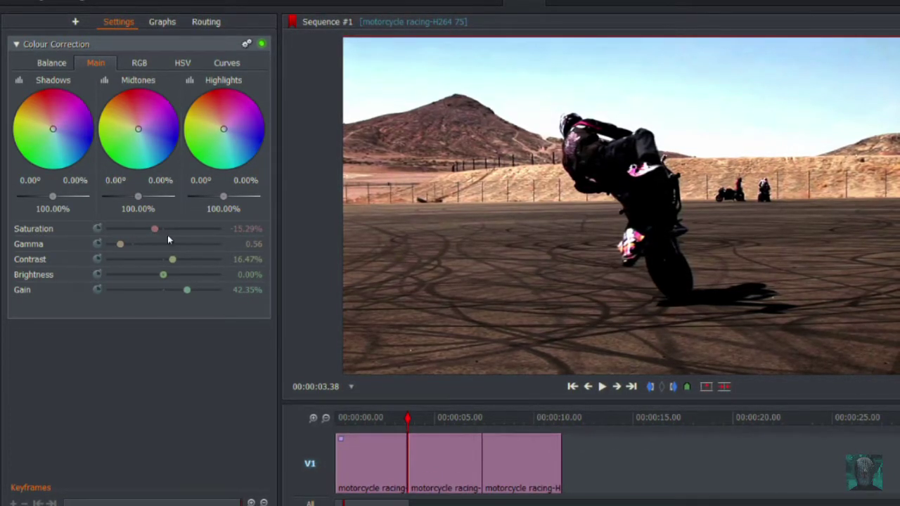
click(161, 229)
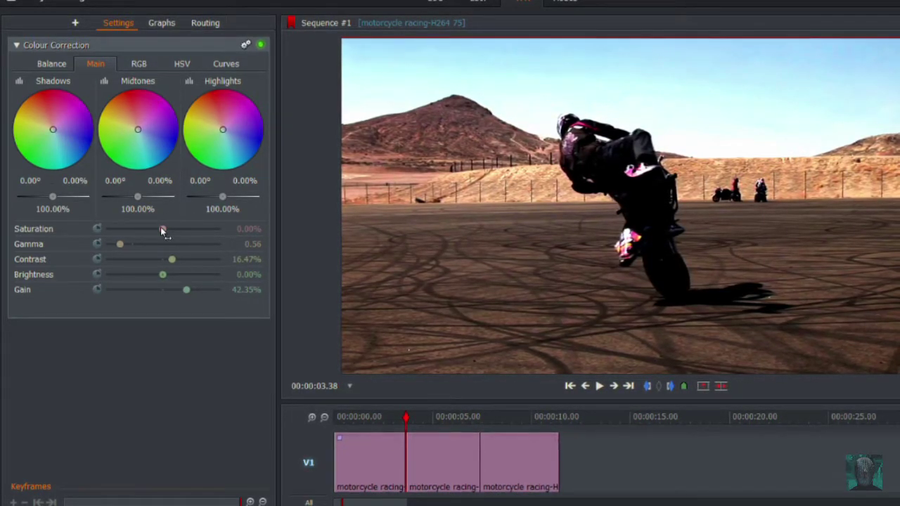
drag(163, 234, 145, 236)
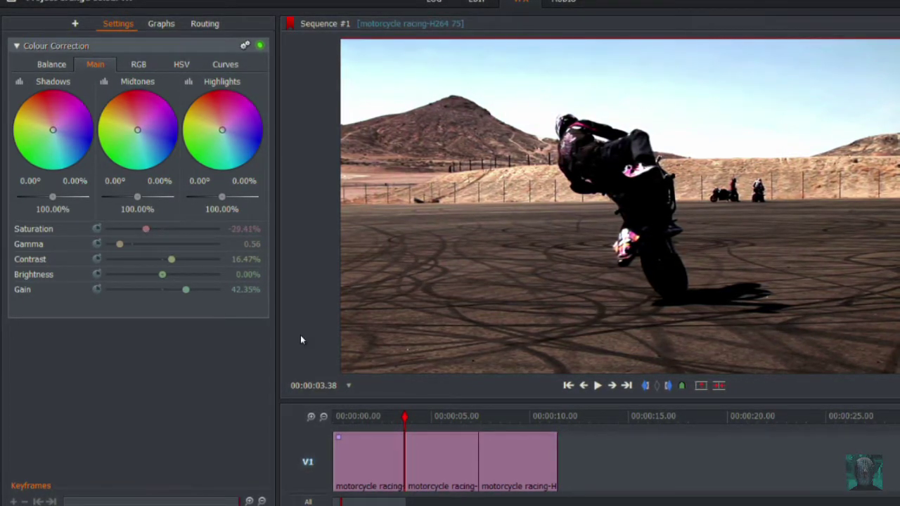
Play past the first cut and compare the graded last frame with the unaltered first frame of the second segment.
click(596, 385)
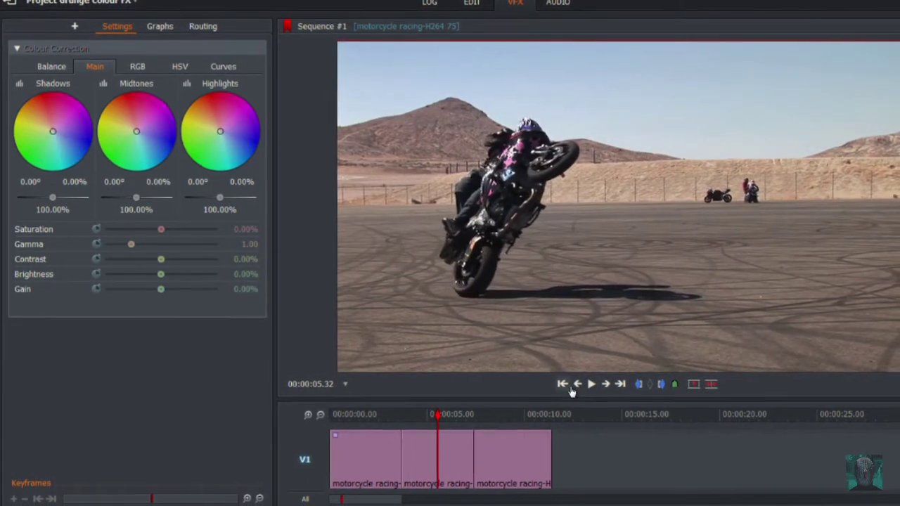
click(576, 384)
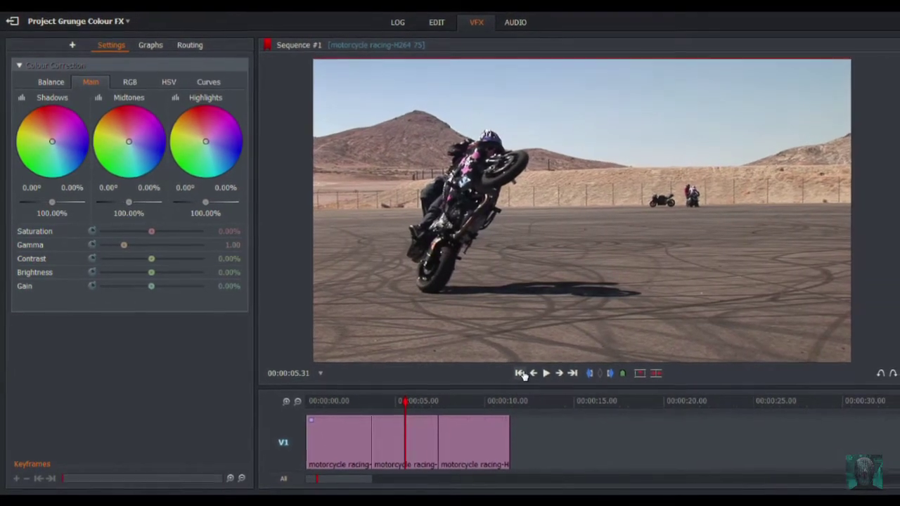
click(539, 378)
click(528, 372)
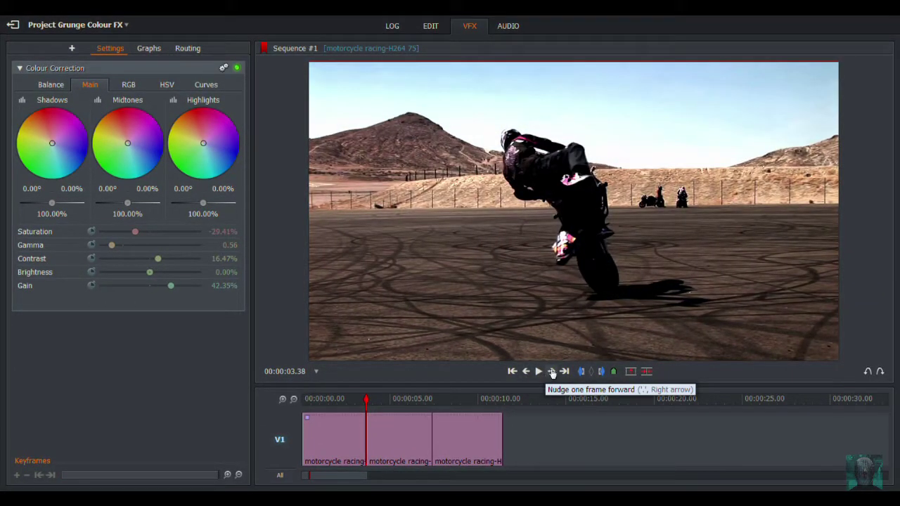
click(552, 373)
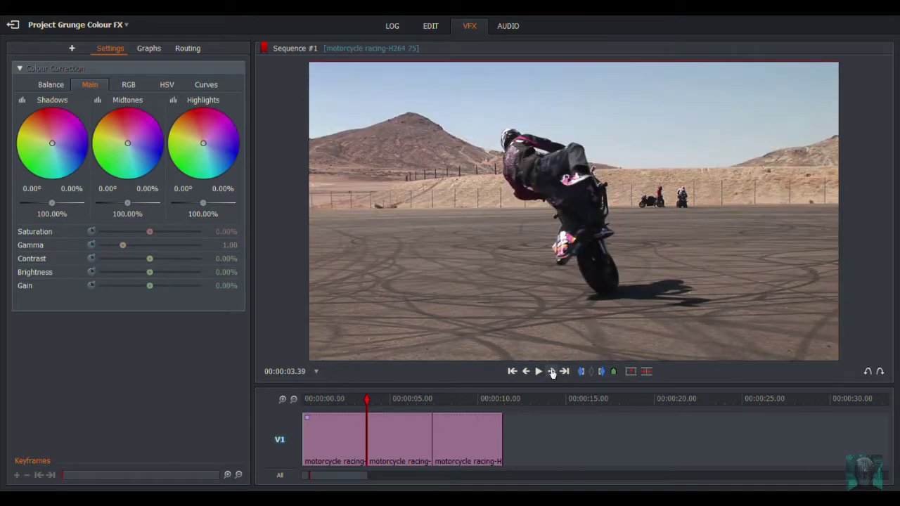
click(526, 372)
Play the sequence from its start into the second segment and review the graded first segment up to 00:00:01.11.
click(513, 372)
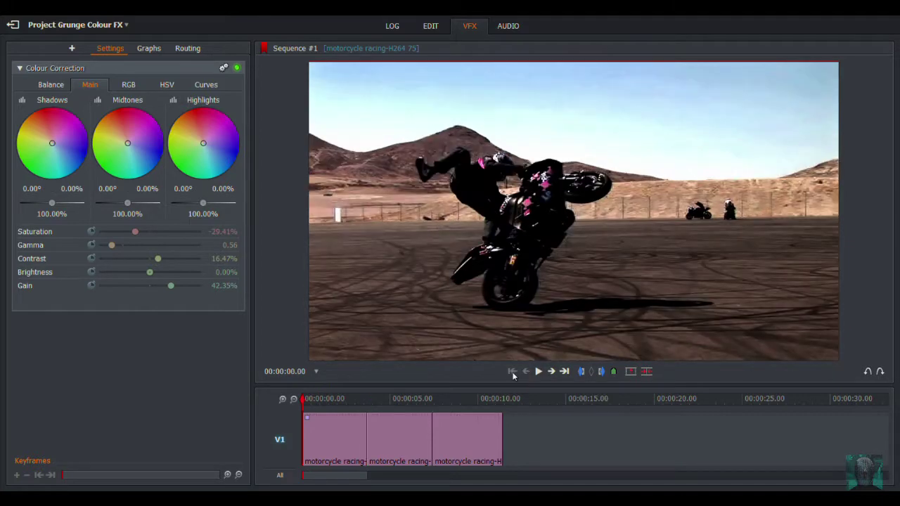
click(541, 373)
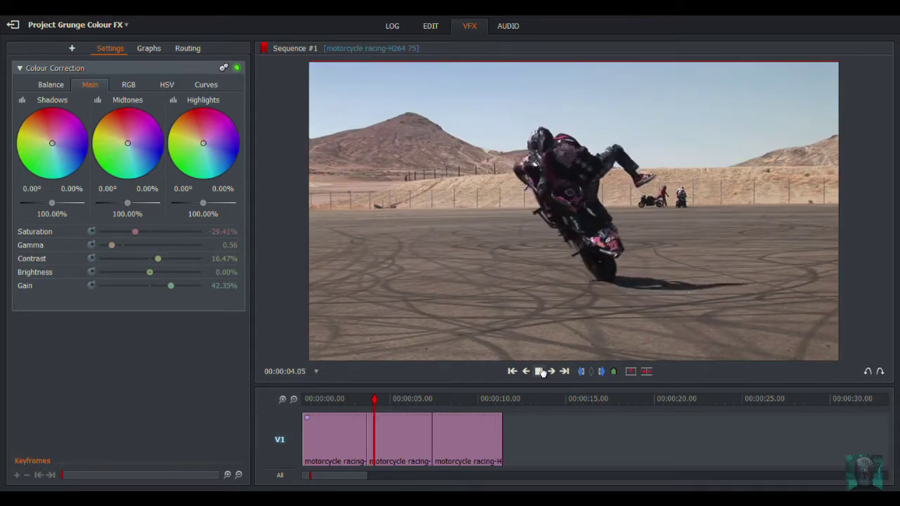
click(541, 372)
drag(364, 405, 317, 403)
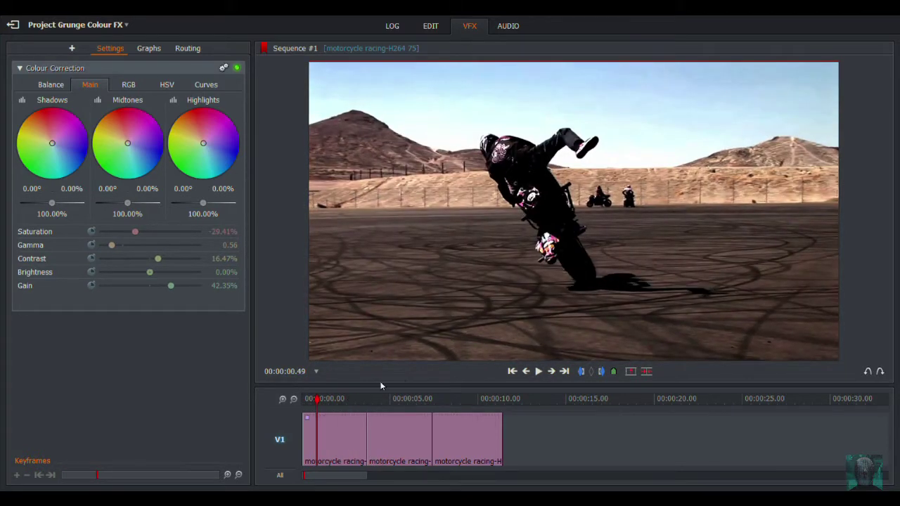
key(space)
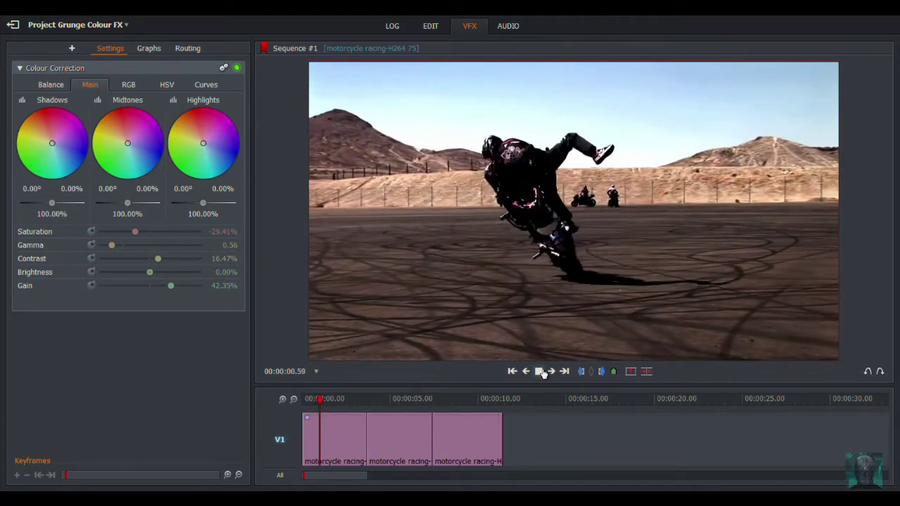
mouse_move(345, 402)
mouse_down()
mouse_move(298, 413)
mouse_move(337, 415)
mouse_move(291, 413)
mouse_move(342, 420)
mouse_up()
drag(336, 417, 323, 427)
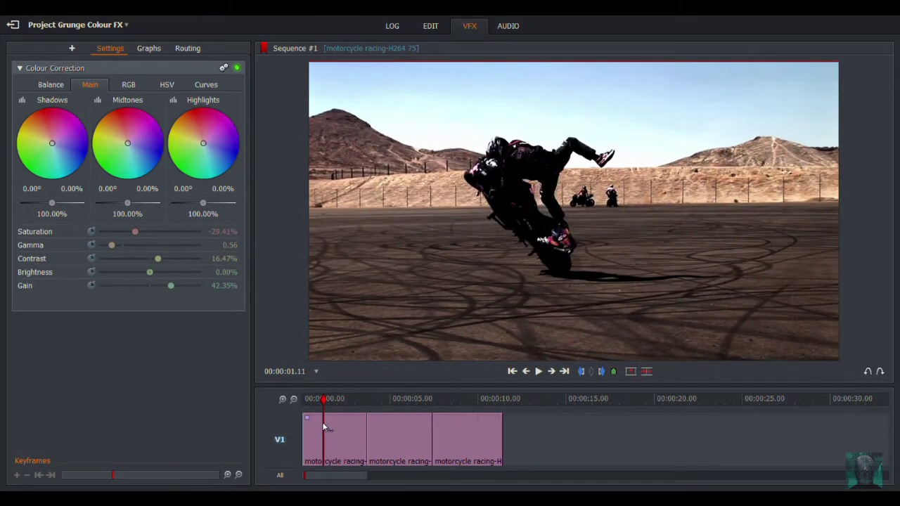
Compare the graded and unaltered frames on either side of the first cut, and return to 00:00:01.34 in the first segment.
click(567, 375)
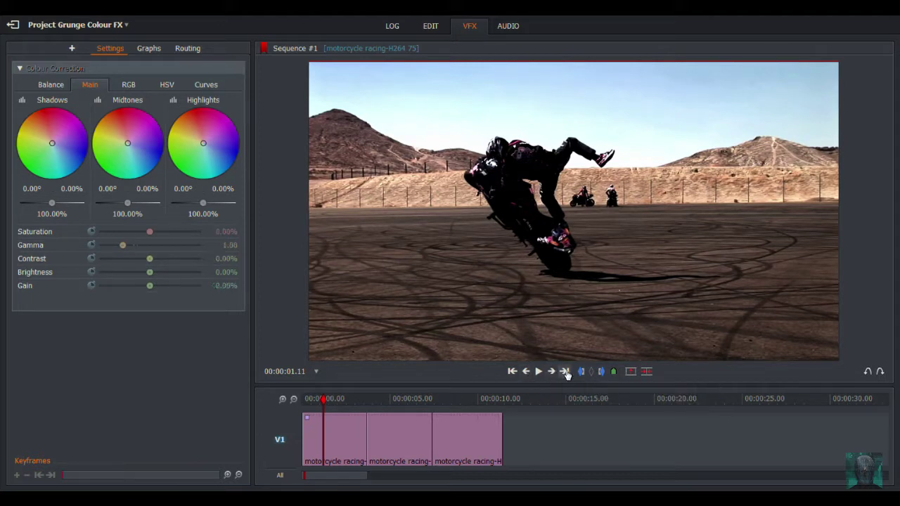
click(567, 374)
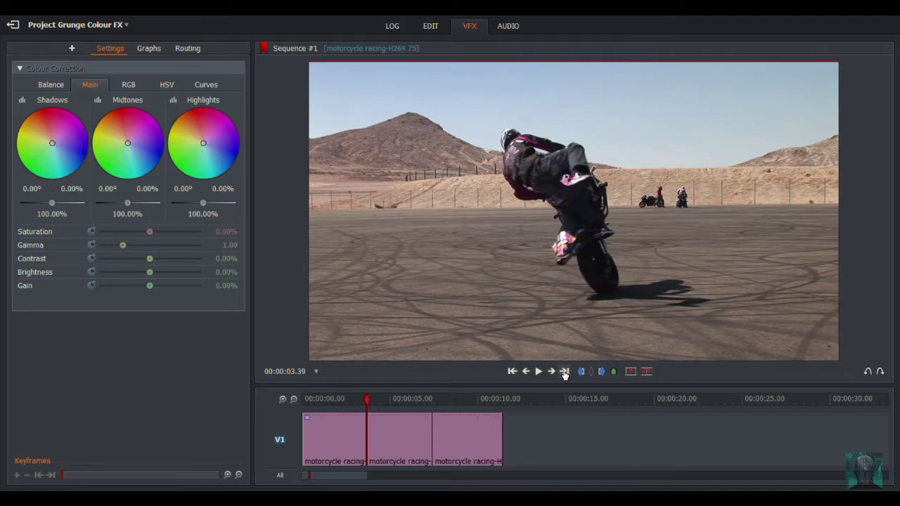
click(526, 375)
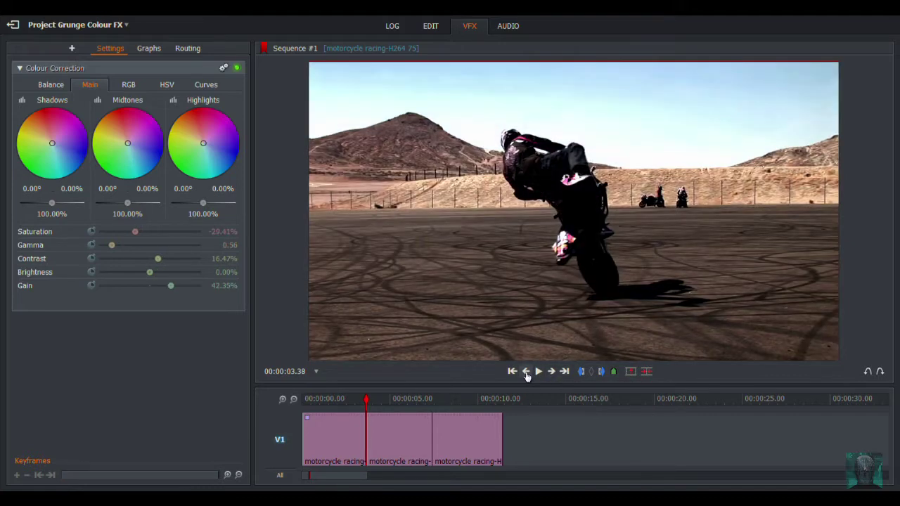
click(552, 373)
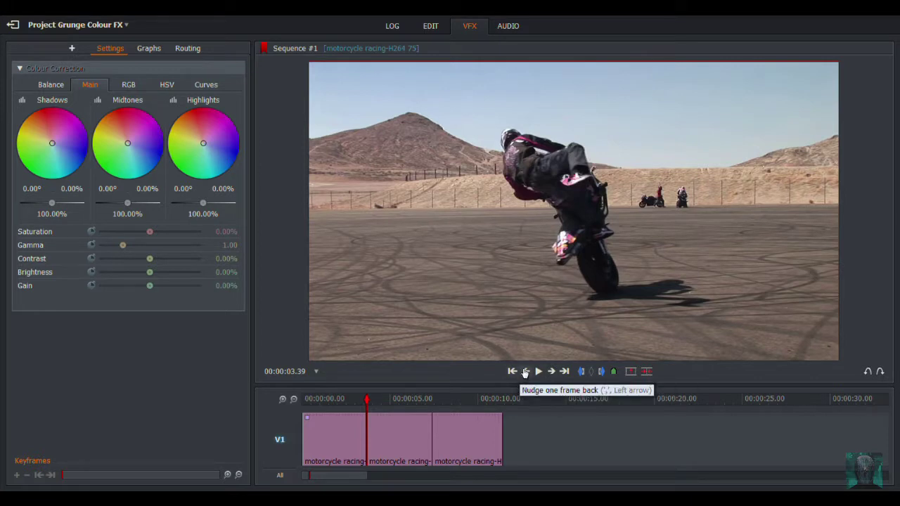
click(525, 374)
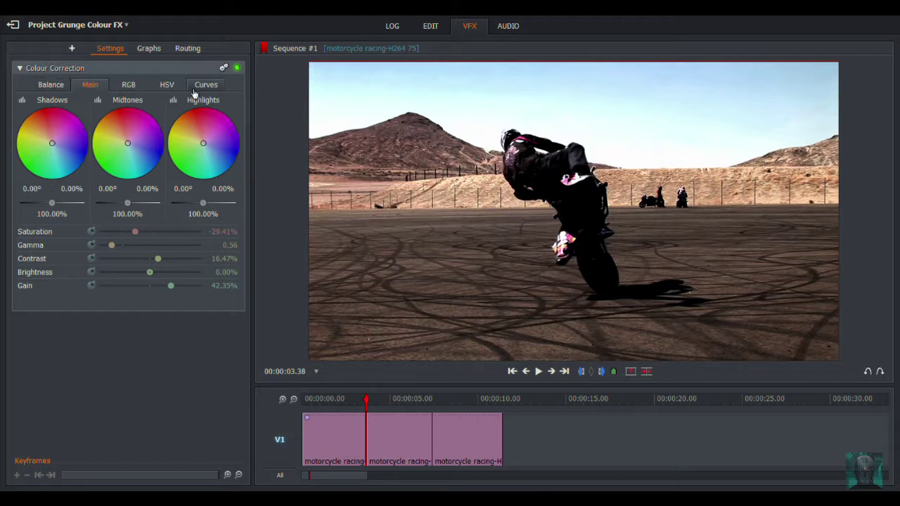
click(356, 400)
drag(357, 399, 329, 395)
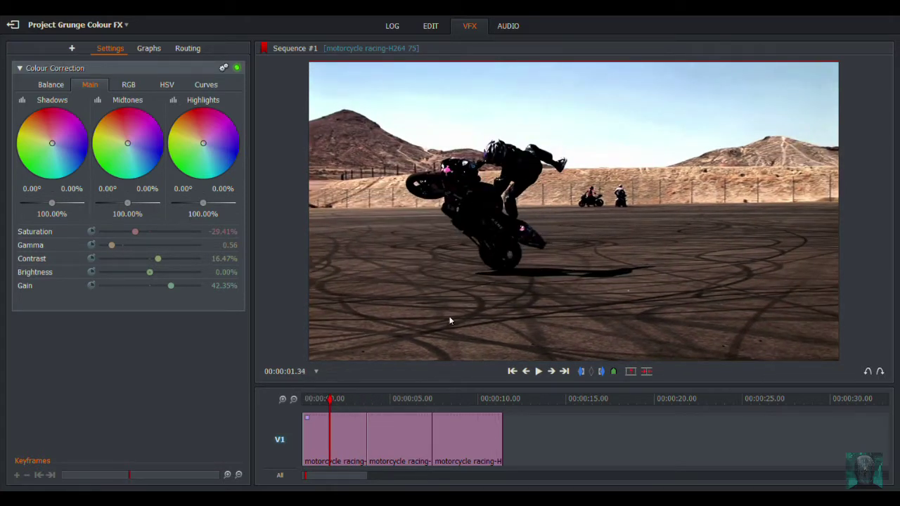